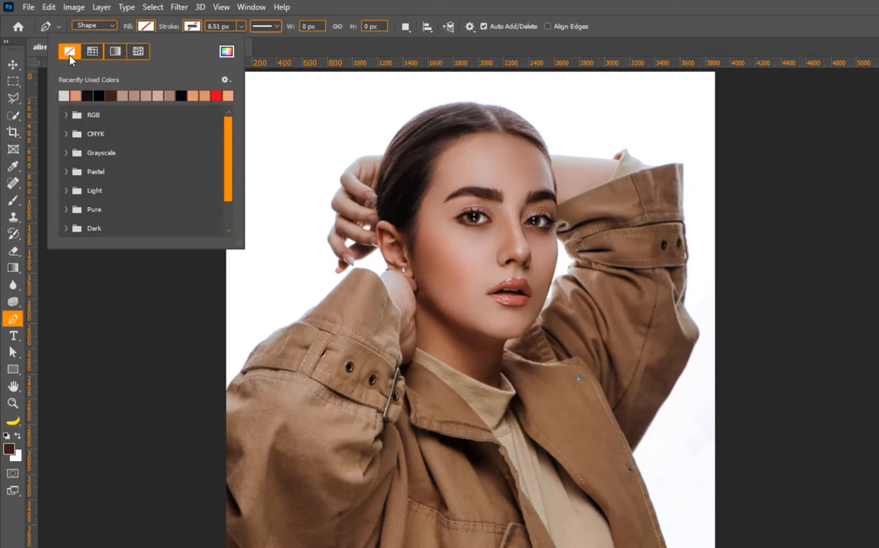
Set the Pen shape's stroke to none and start a face outline curving from above the eyebrow down to the temple.
click(194, 28)
click(188, 29)
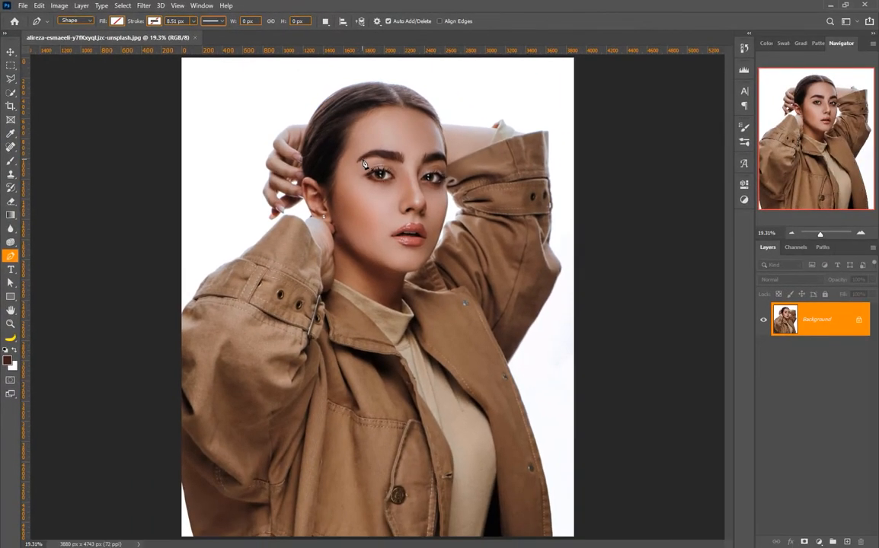
scroll(364, 163, up, 5)
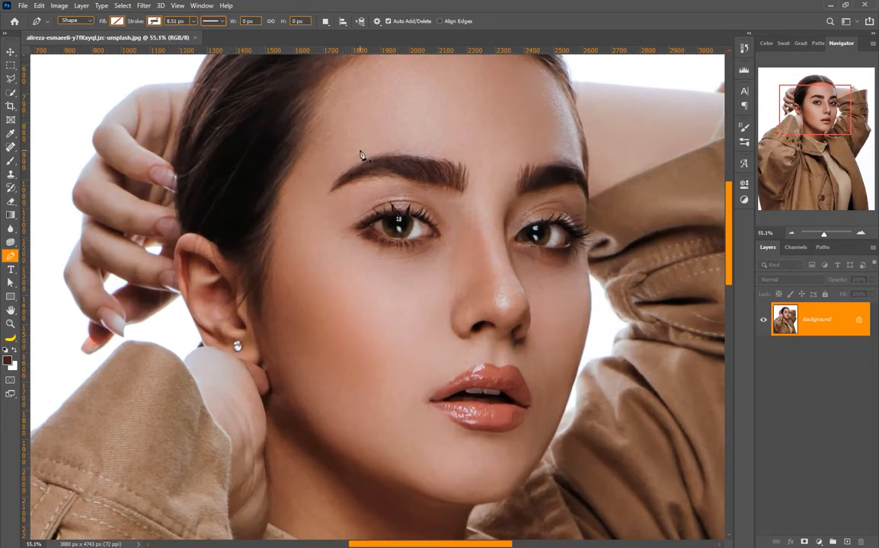
click(316, 211)
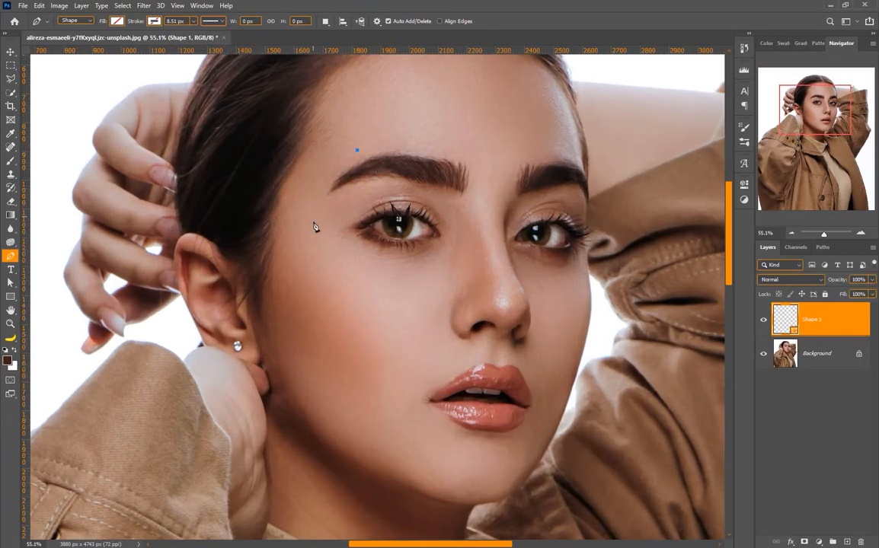
drag(312, 218, 311, 272)
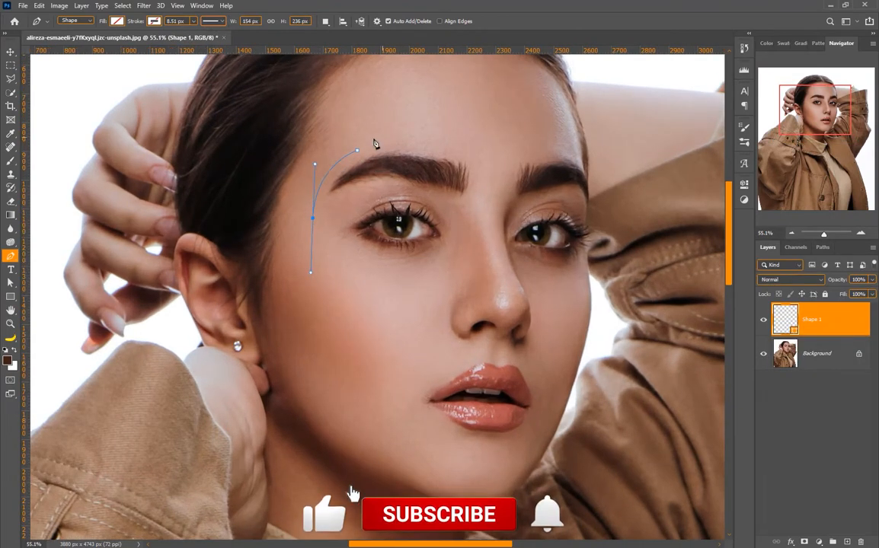
drag(358, 150, 354, 144)
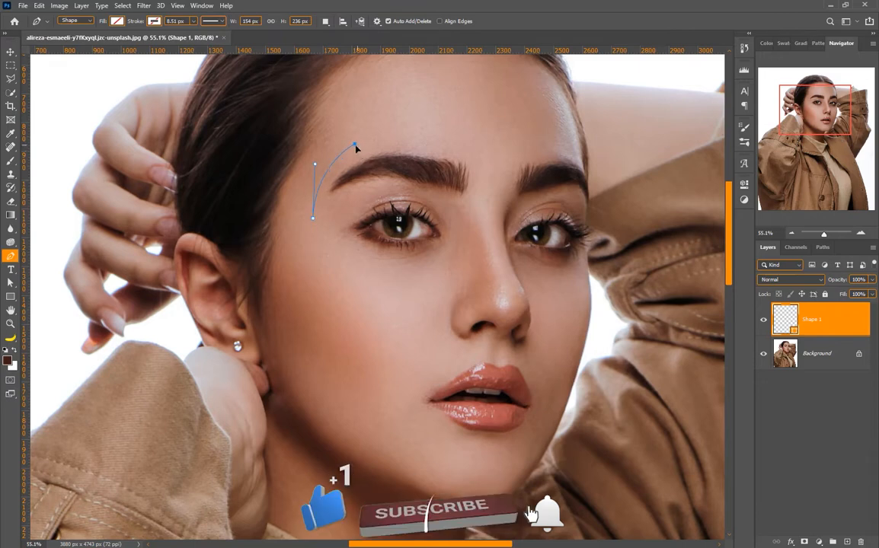
click(313, 218)
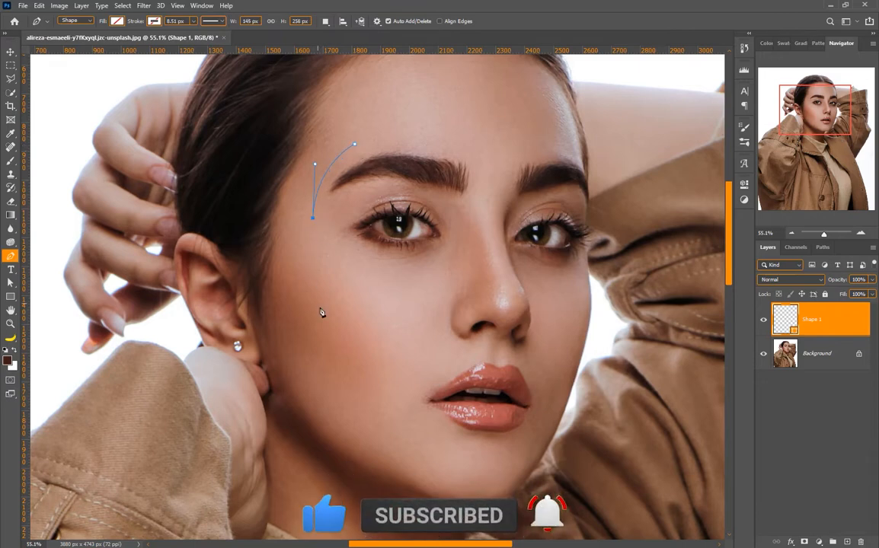
Extend the face outline down the cheek to the jaw and reshape the curve at the temple.
drag(320, 313, 291, 243)
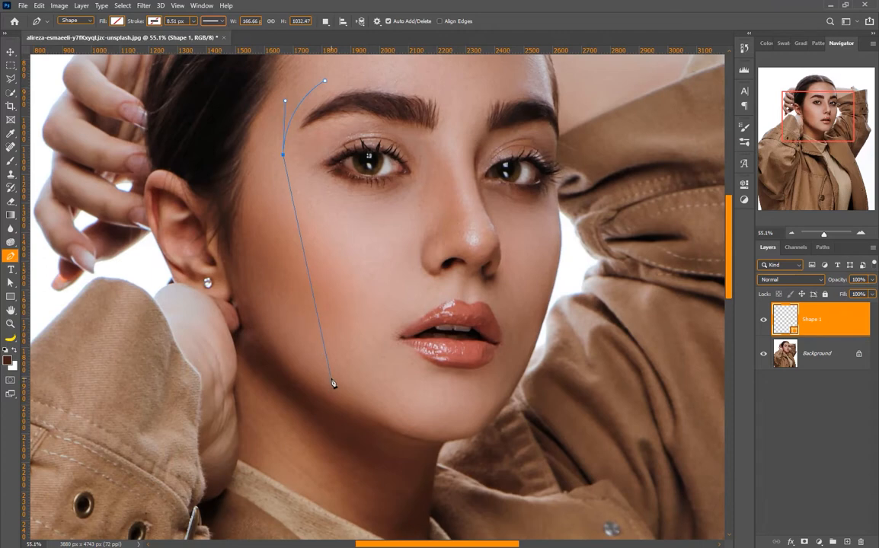
drag(331, 378, 409, 421)
drag(410, 454, 411, 480)
ctrl+click(284, 155)
drag(287, 105, 296, 101)
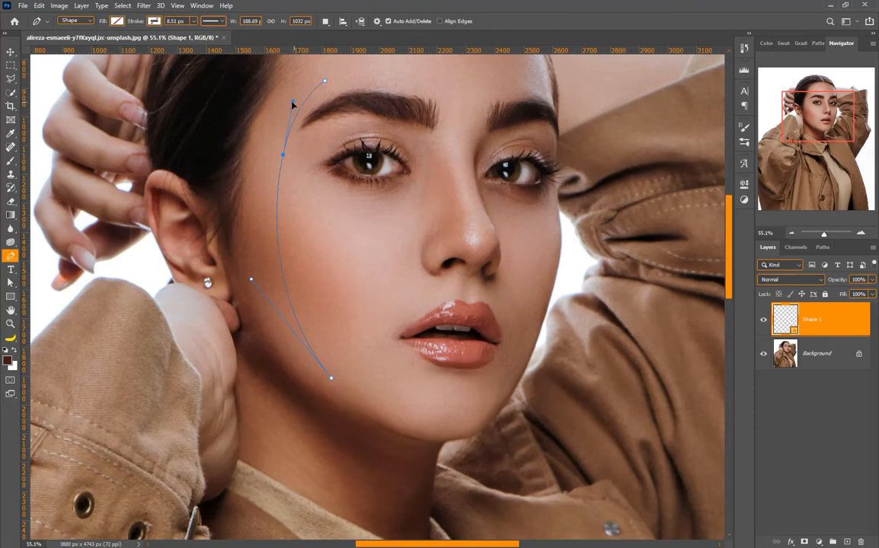
drag(283, 156, 276, 150)
drag(278, 104, 283, 105)
Continue the outline around the chin and up the far side of the face, closing it across the forehead.
drag(389, 392, 351, 355)
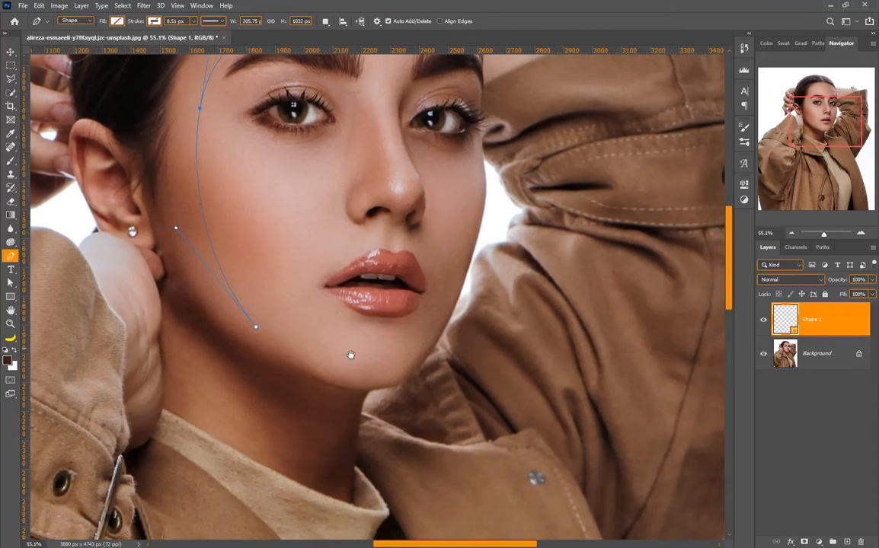
drag(432, 336, 475, 253)
drag(480, 169, 457, 159)
alt+click(481, 169)
scroll(462, 242, up, 3)
scroll(430, 157, down, 1)
click(423, 137)
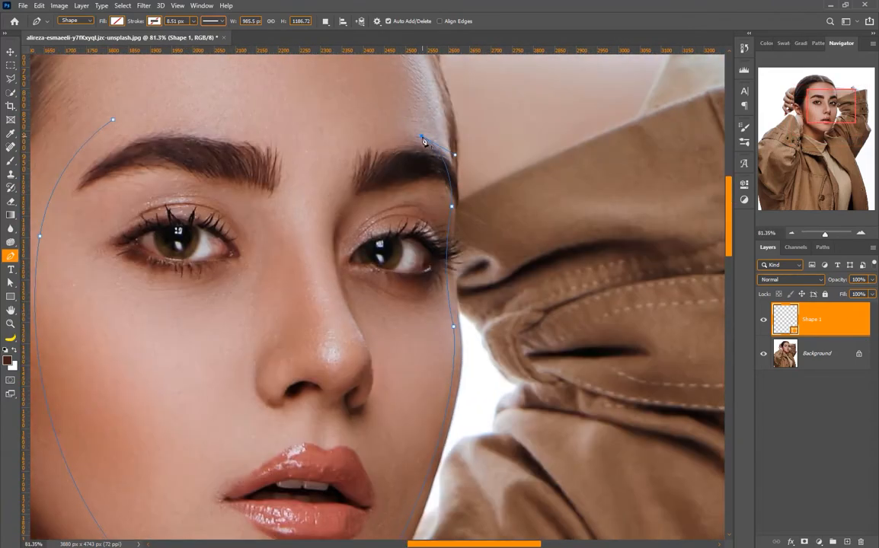
drag(115, 117, 35, 202)
Convert the closed face outline into a new anti-aliased selection with a 0 pixel feather radius.
scroll(198, 187, down, 4)
right_click(263, 248)
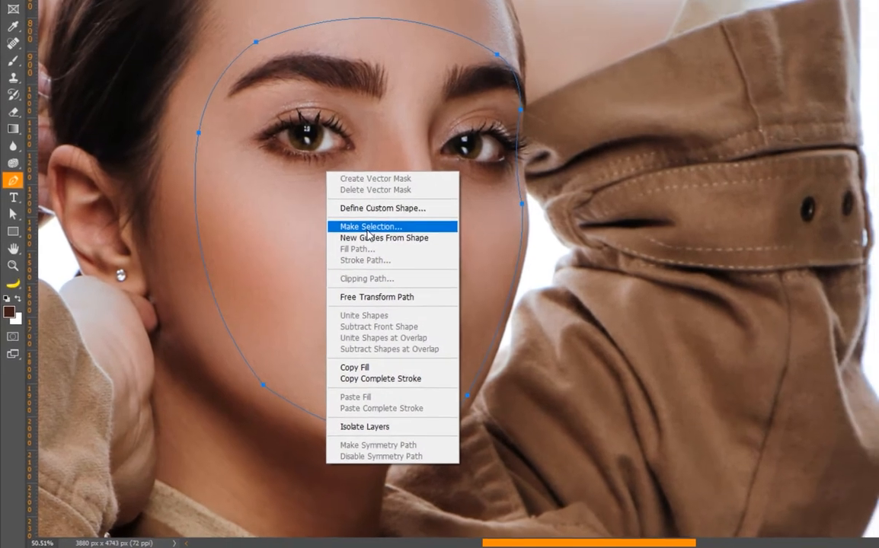
click(387, 211)
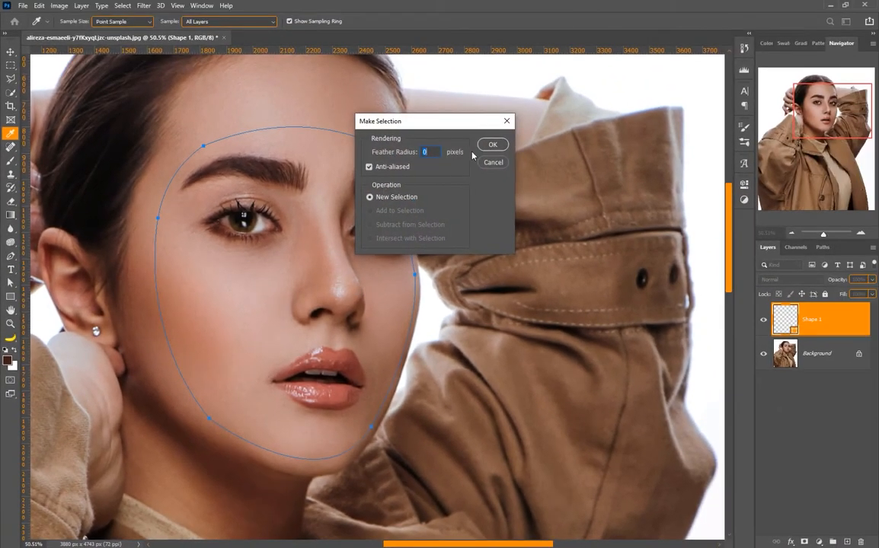
click(492, 144)
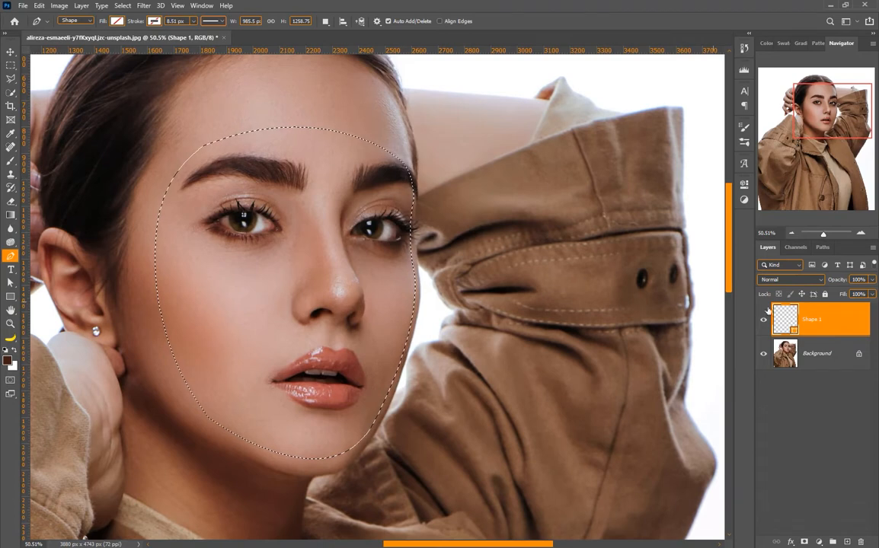
Target the Background layer and set up the Clone Stamp tool with a hard brush of 397 px.
click(822, 356)
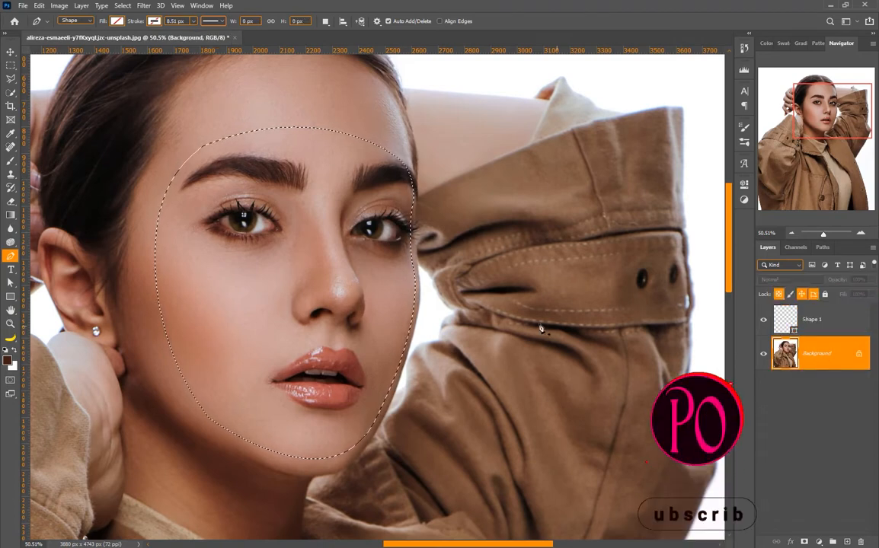
scroll(358, 361, down, 3)
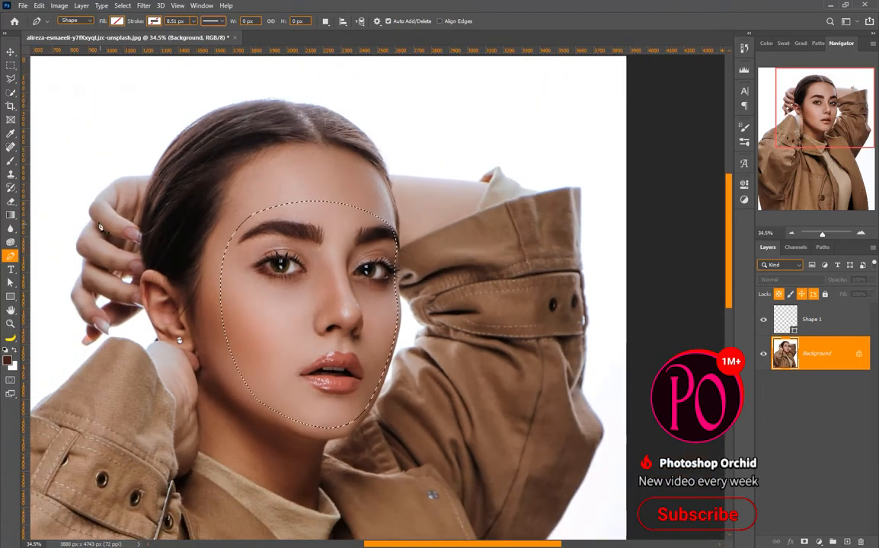
click(10, 175)
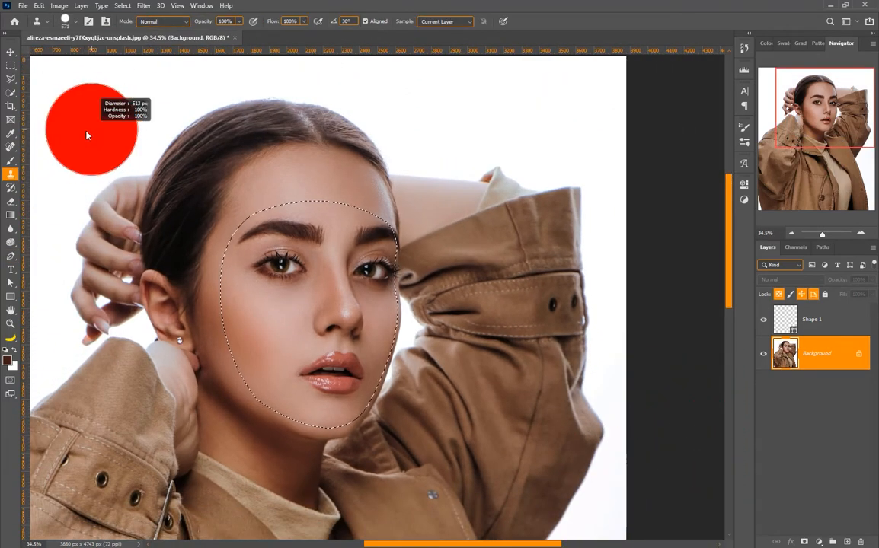
drag(86, 132, 80, 133)
drag(147, 160, 170, 193)
alt+right_click(130, 163)
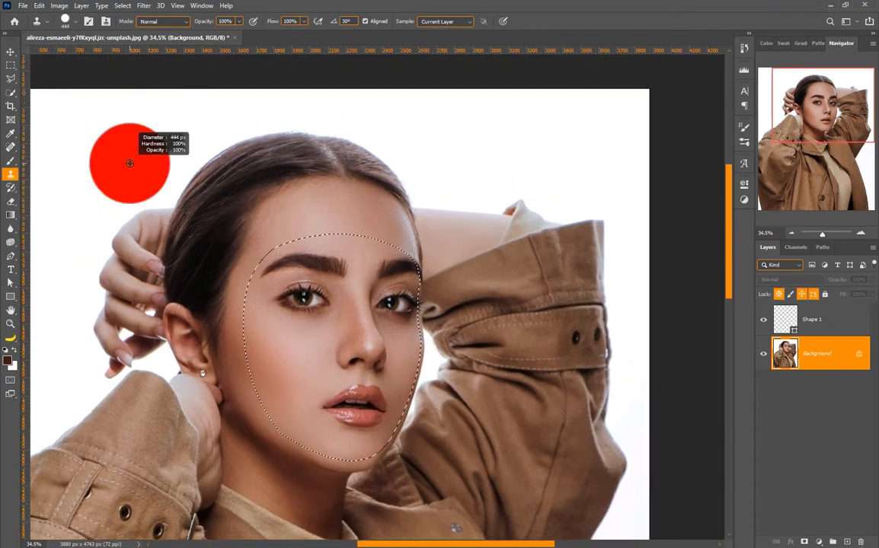
drag(130, 163, 126, 163)
Clone the white backdrop over the whole selected face, including the leftover patch at the jaw.
alt+click(86, 139)
mouse_move(291, 277)
mouse_down()
mouse_move(344, 261)
mouse_move(379, 265)
mouse_move(386, 278)
mouse_move(264, 291)
mouse_move(258, 342)
mouse_move(264, 376)
mouse_move(274, 343)
mouse_move(273, 386)
mouse_move(290, 376)
mouse_move(288, 354)
mouse_move(328, 332)
mouse_move(246, 287)
mouse_up()
scroll(245, 289, down, 2)
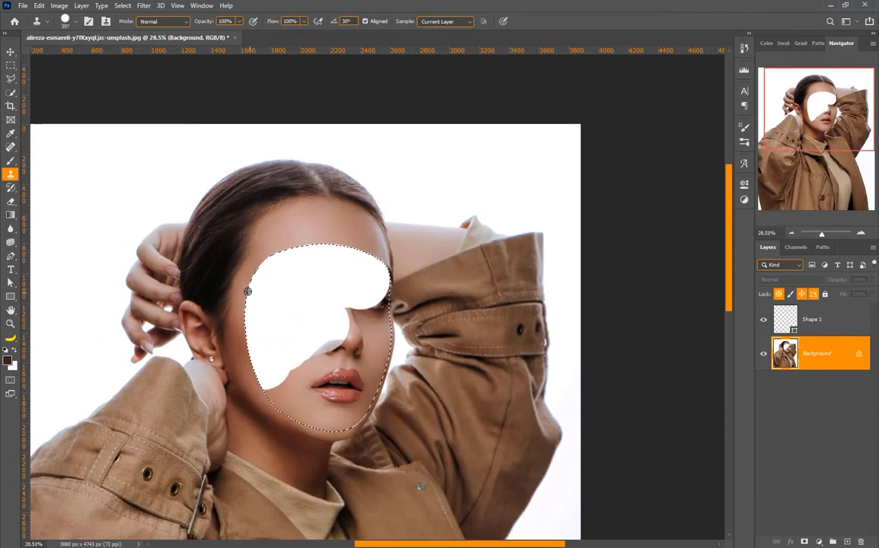
scroll(132, 212, left, 4)
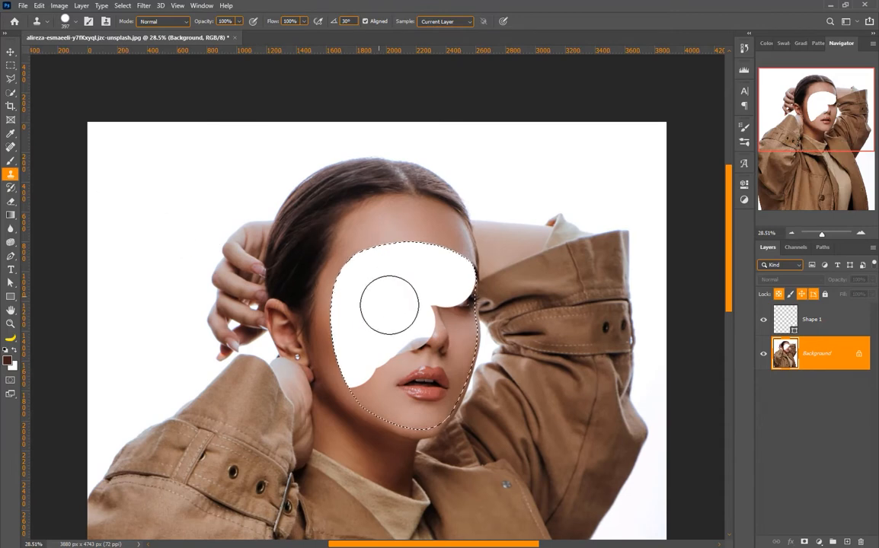
mouse_move(389, 305)
mouse_down()
mouse_move(428, 355)
mouse_move(433, 314)
mouse_move(455, 336)
mouse_move(445, 297)
mouse_move(429, 320)
mouse_move(459, 290)
mouse_move(463, 304)
mouse_move(431, 403)
mouse_move(408, 401)
mouse_move(408, 408)
mouse_move(394, 369)
mouse_up()
alt+click(154, 210)
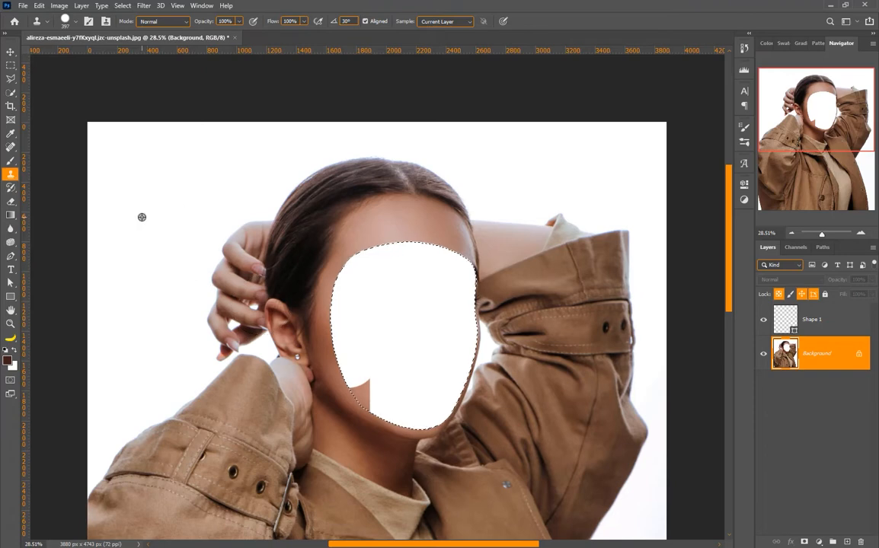
mouse_move(388, 369)
mouse_down()
mouse_move(373, 388)
mouse_move(367, 377)
mouse_up()
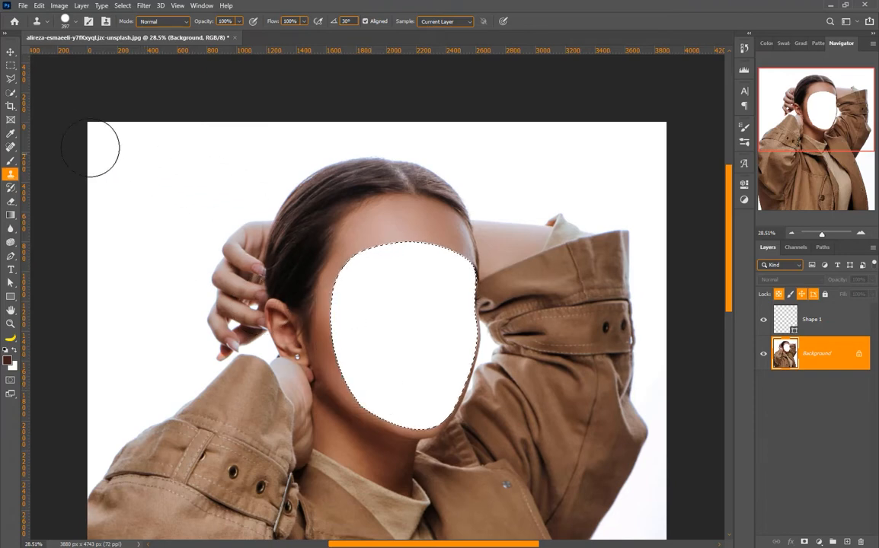
Deselect the whitened face area and switch to the Move tool.
click(11, 51)
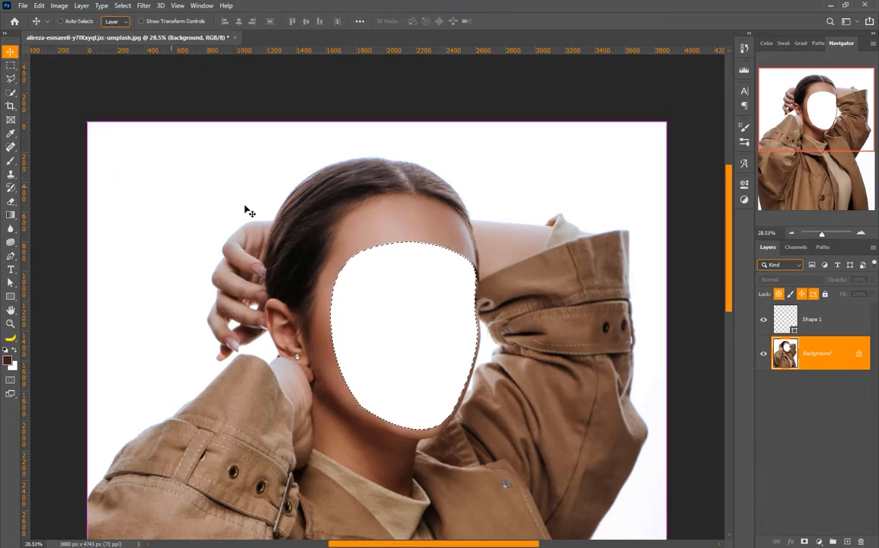
key(ctrl+d)
scroll(457, 299, down, 4)
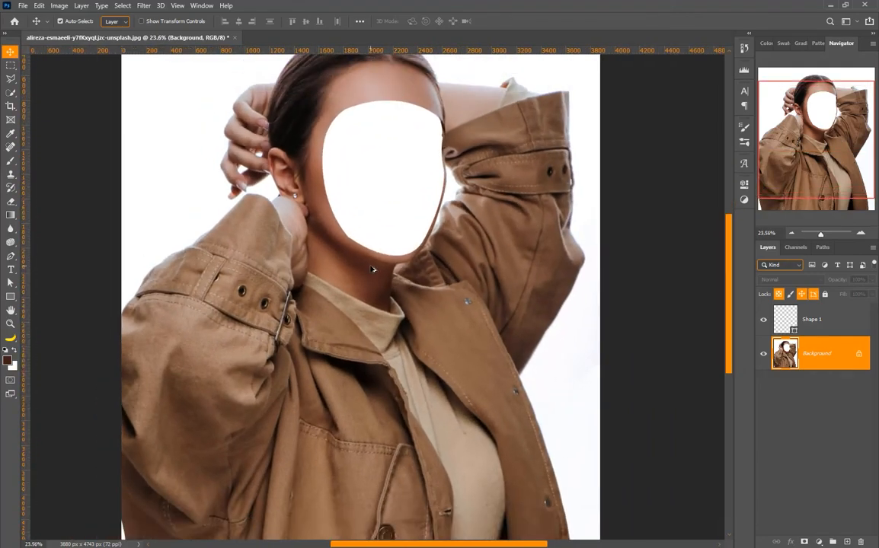
scroll(358, 255, up, 3)
scroll(344, 292, up, 1)
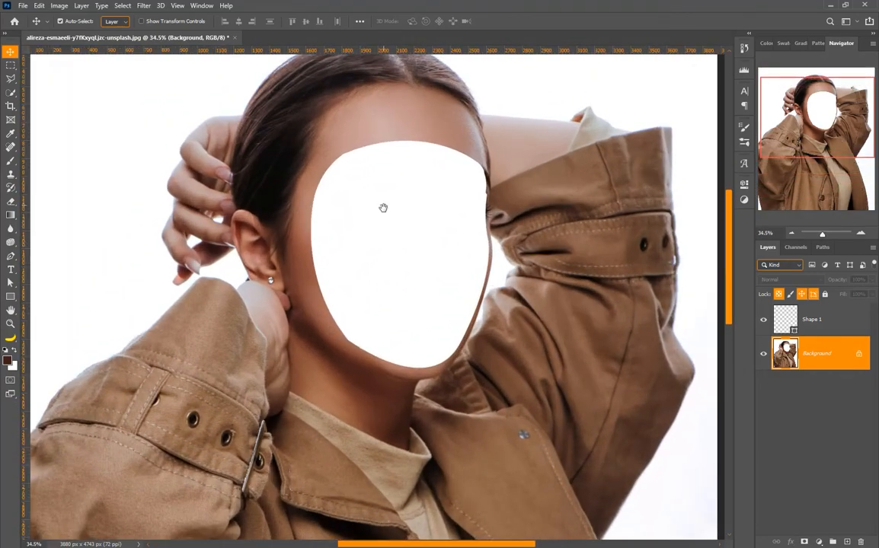
scroll(382, 208, up, 1)
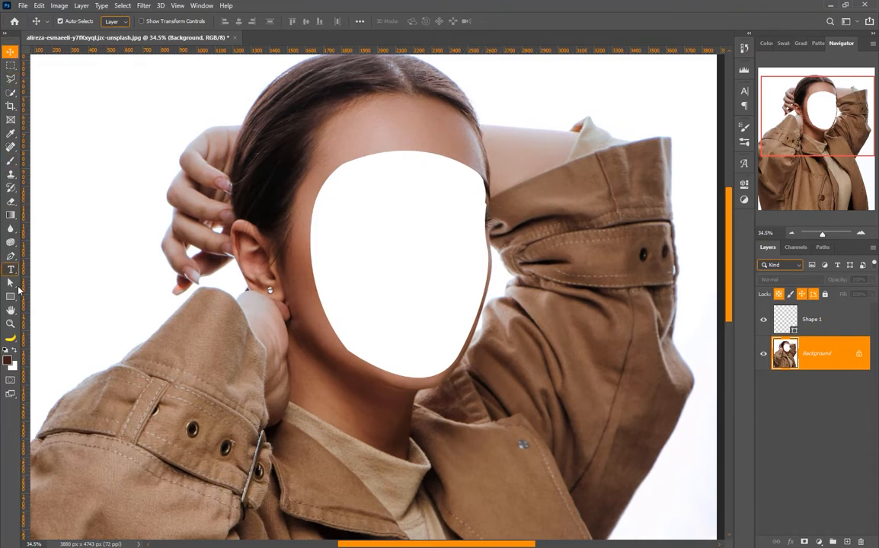
Start a second Pen shape at the forehead edge, curving down just inside the far side of the face opening.
click(10, 256)
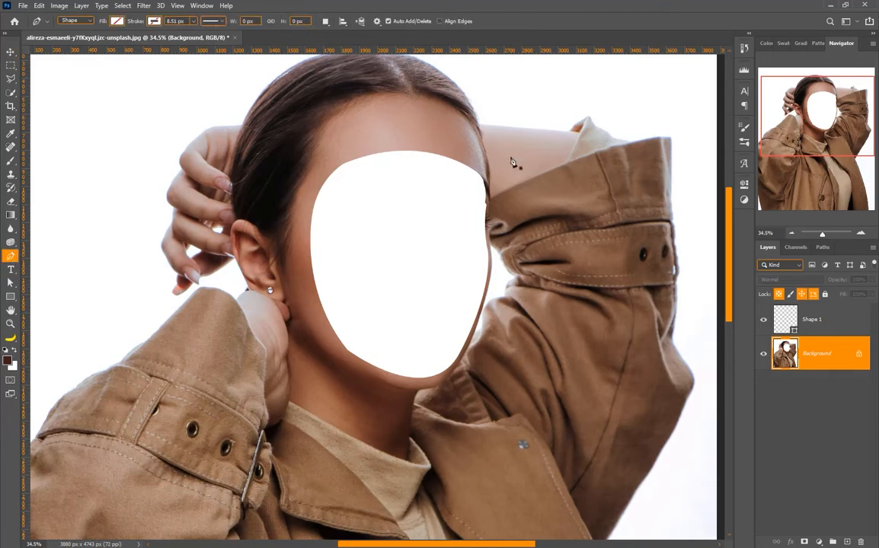
scroll(477, 167, up, 2)
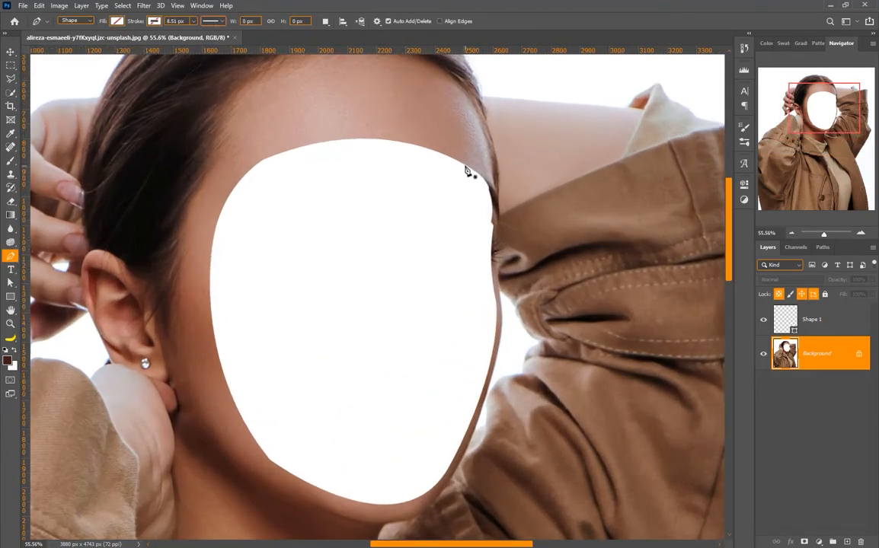
click(487, 230)
drag(486, 226, 481, 247)
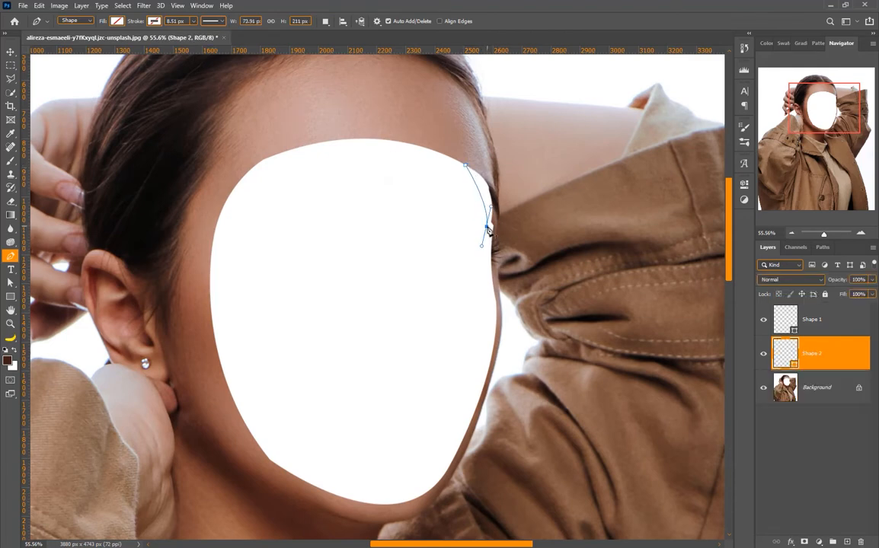
drag(485, 291, 492, 305)
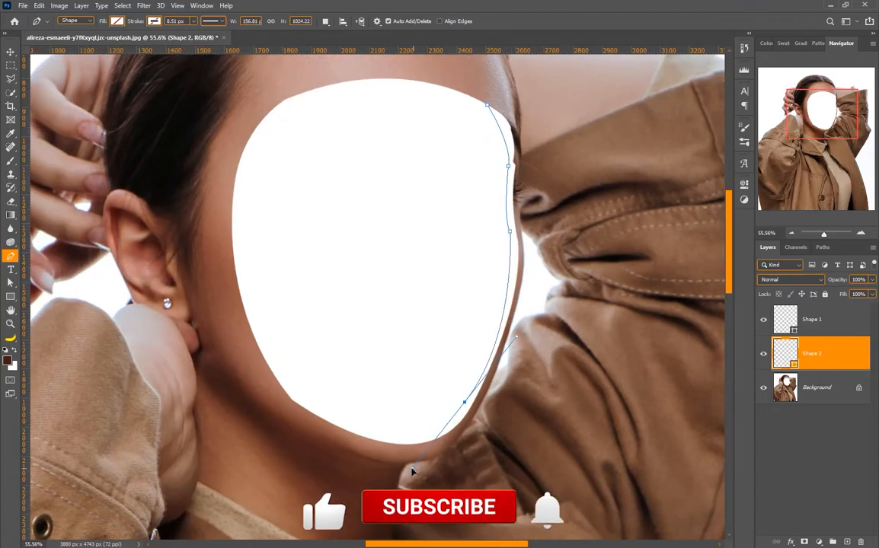
Carry the rim path along the chin to the jaw, then trace back along the opening's outer edge and close it at the forehead.
scroll(259, 390, up, 5)
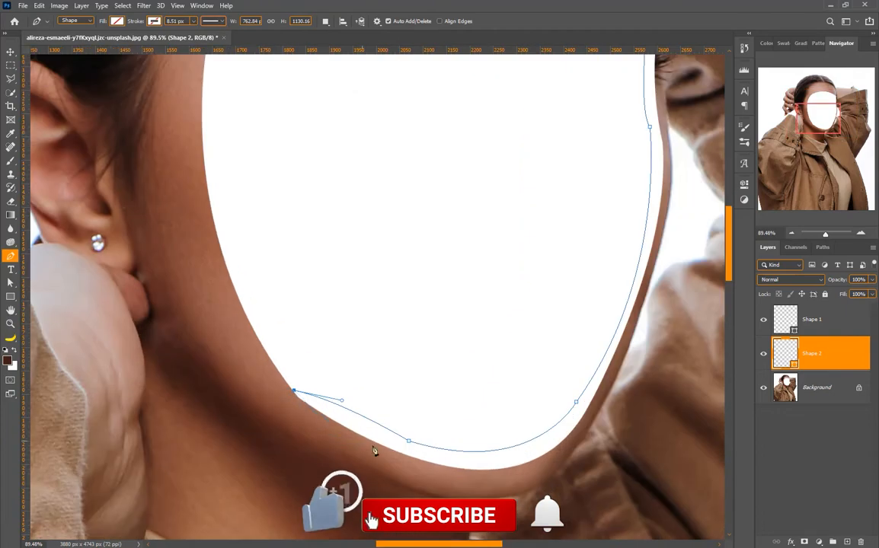
alt+click(586, 410)
drag(659, 134, 594, 228)
drag(595, 223, 575, 85)
alt+click(596, 224)
drag(596, 125, 548, 199)
click(547, 196)
drag(499, 91, 439, 90)
Fill the thin rim shape with the skin colour cea69a sampled from the forehead.
scroll(434, 188, down, 3)
scroll(434, 190, down, 3)
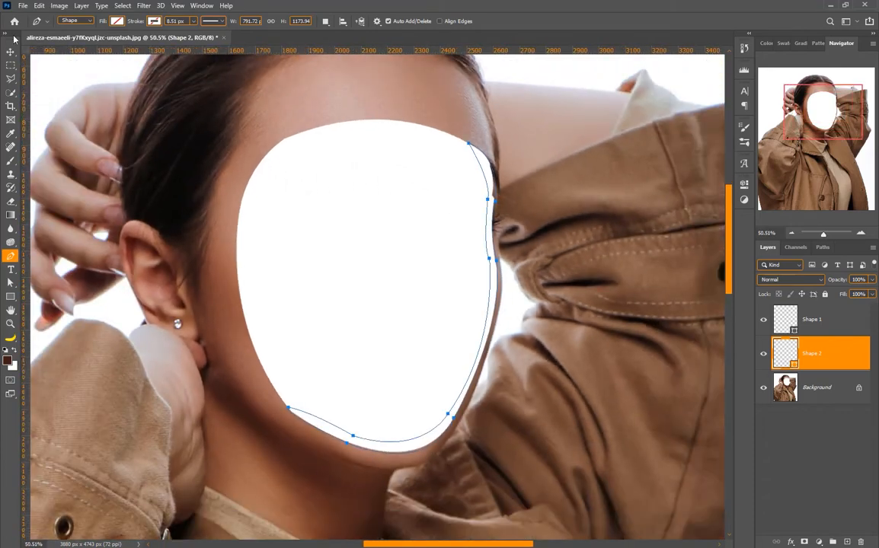
click(119, 21)
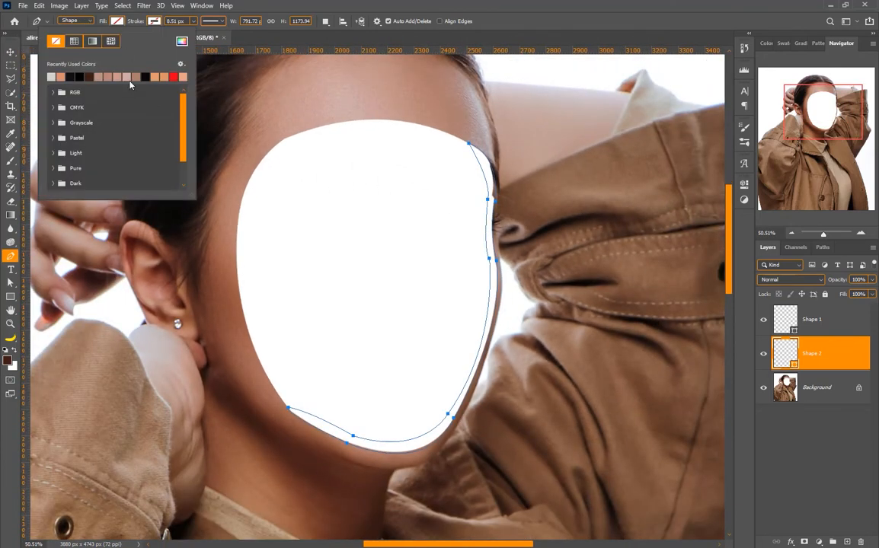
click(182, 41)
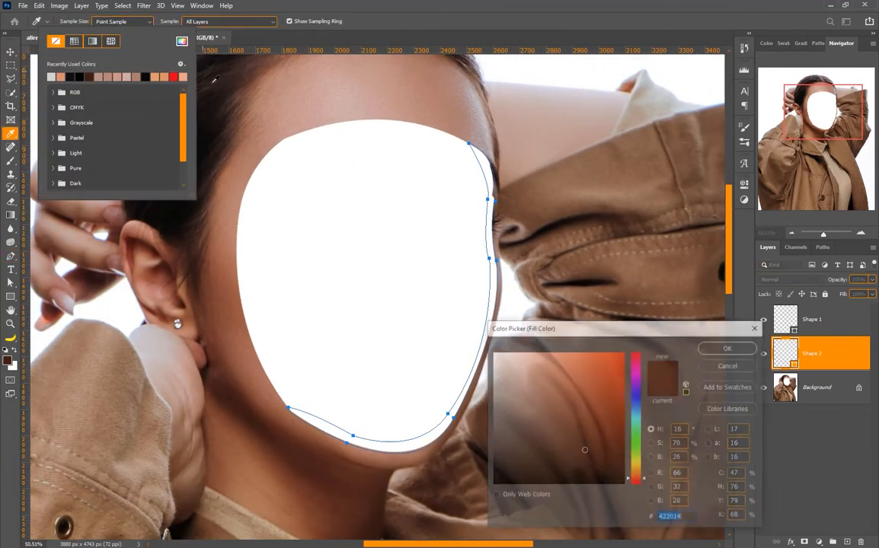
click(318, 98)
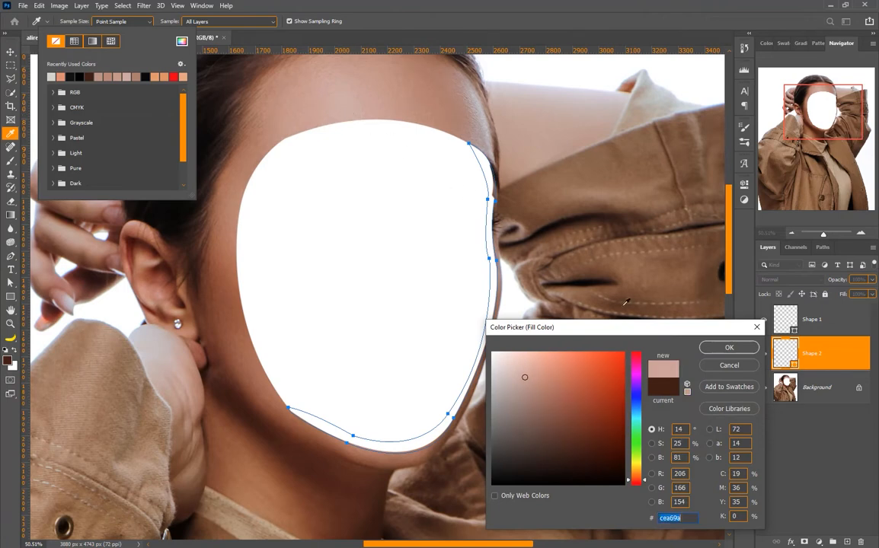
click(726, 348)
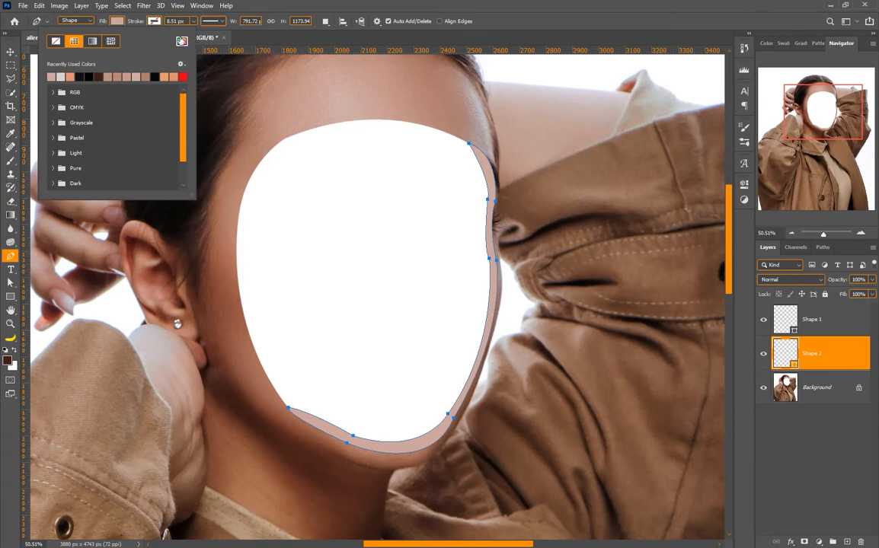
Recolour the rim shape with the darker skin tone b1806f sampled from the forehead beside the opening, then return to the Move tool.
click(182, 42)
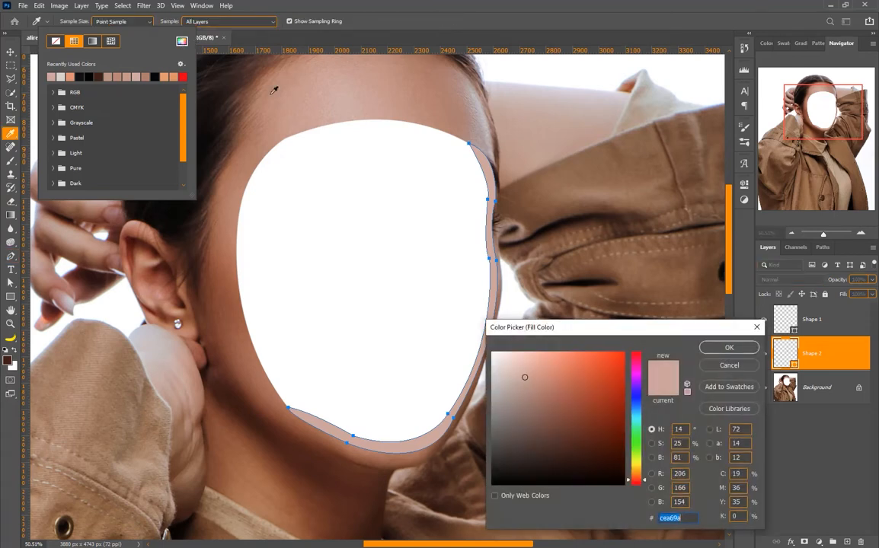
click(448, 119)
drag(449, 120, 450, 114)
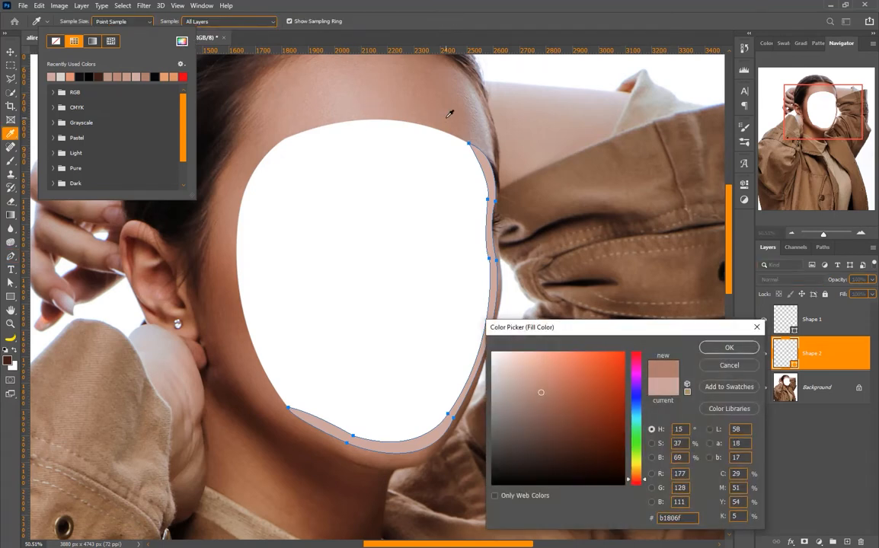
click(729, 347)
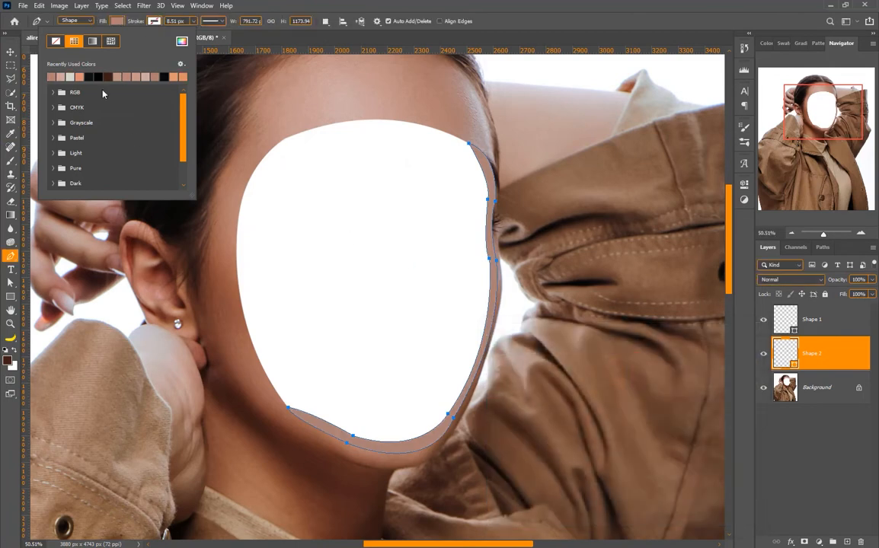
click(118, 22)
click(11, 51)
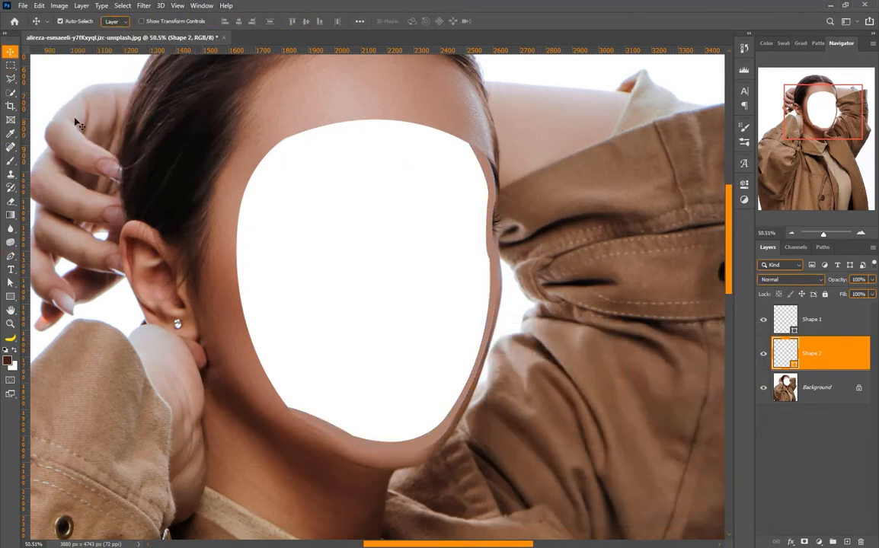
scroll(238, 273, down, 5)
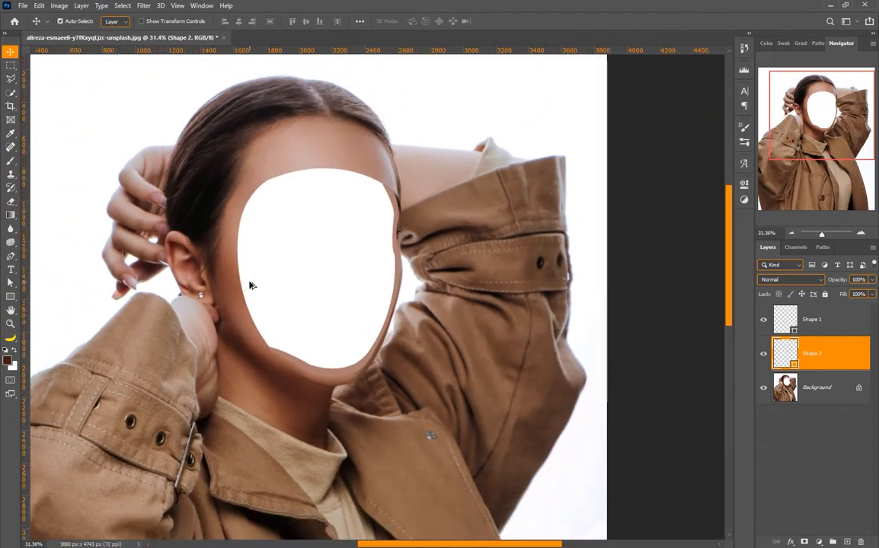
scroll(250, 284, up, 2)
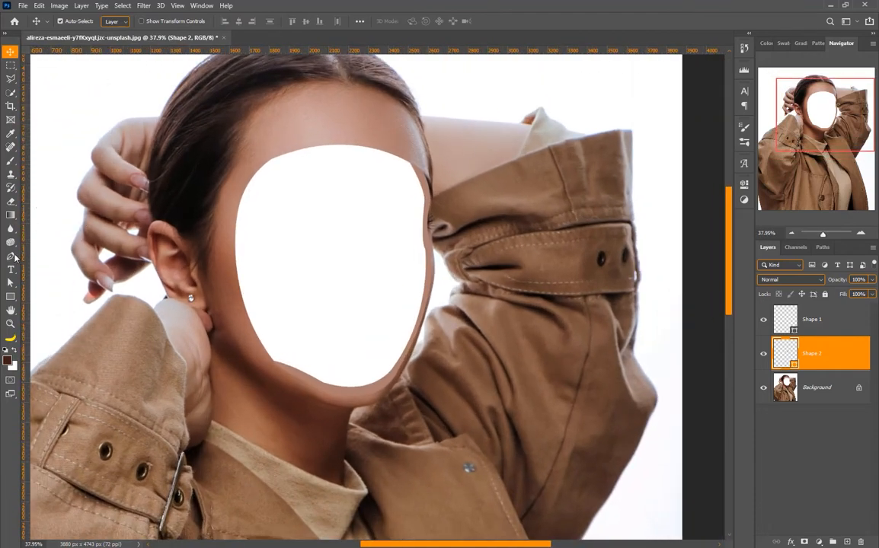
Start a new Pen shape directly above the Background, curving from the opening's forehead edge through the white area to the ear-side cheek edge.
click(10, 256)
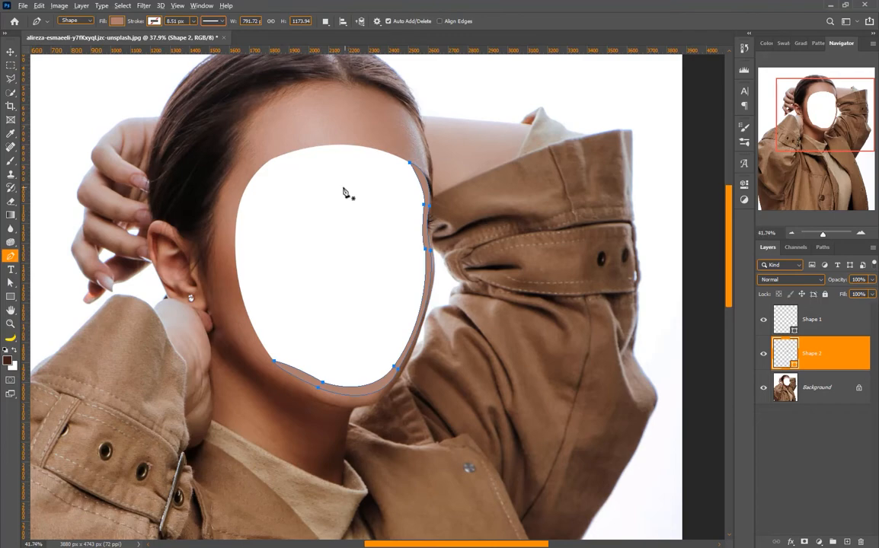
scroll(344, 192, up, 2)
click(817, 385)
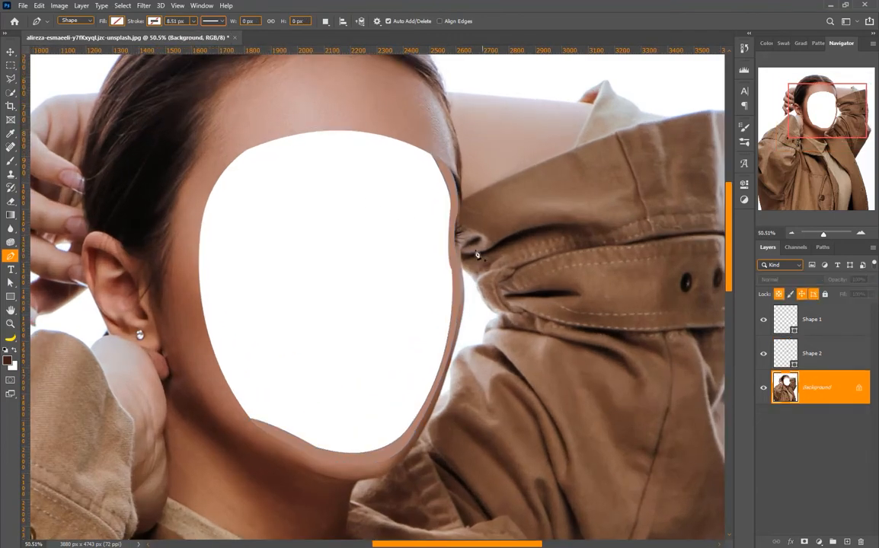
click(351, 132)
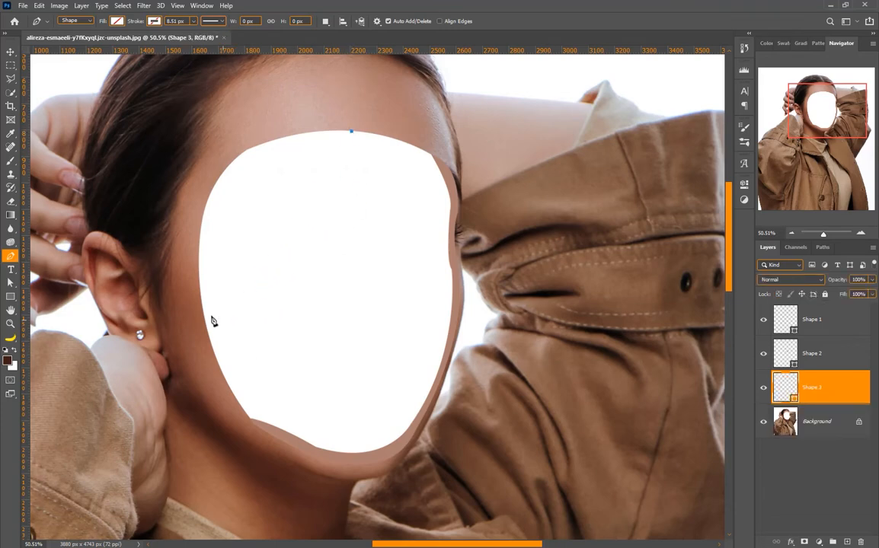
drag(204, 313, 89, 184)
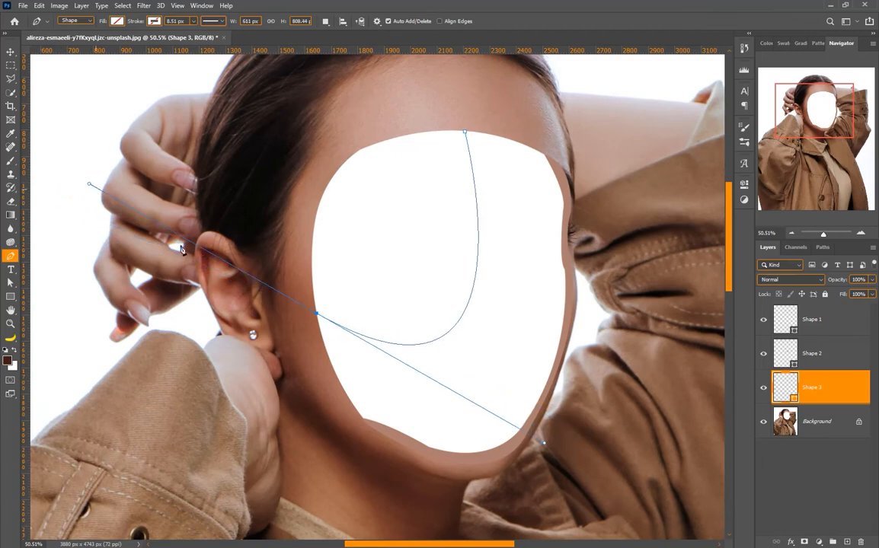
click(317, 315)
Continue the path down the cheek edge and along the jaw and chin, keeping it underneath the rim shape.
drag(335, 408, 422, 453)
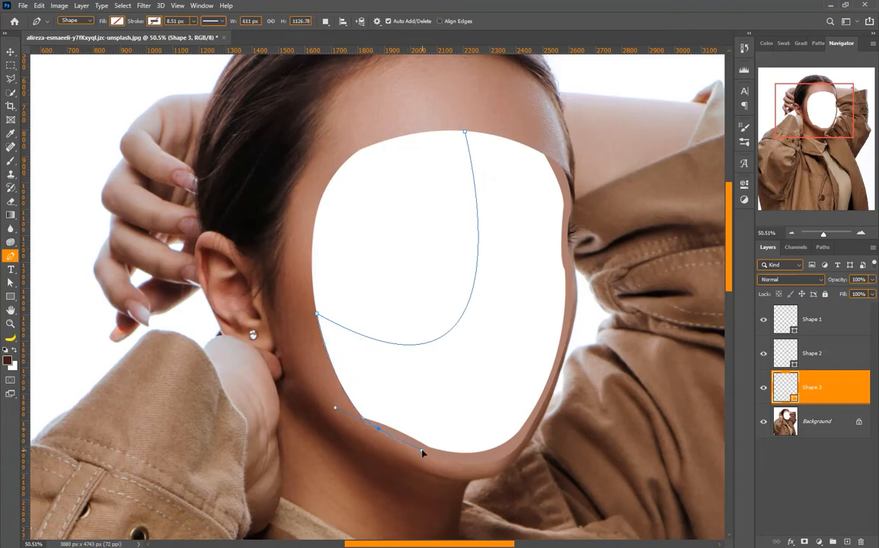
scroll(375, 431, up, 7)
alt+click(386, 427)
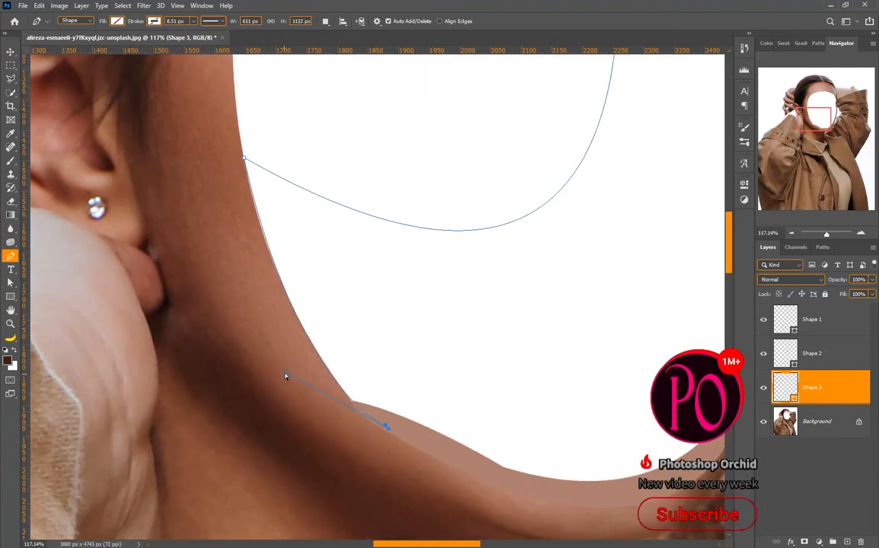
drag(286, 376, 271, 347)
click(467, 450)
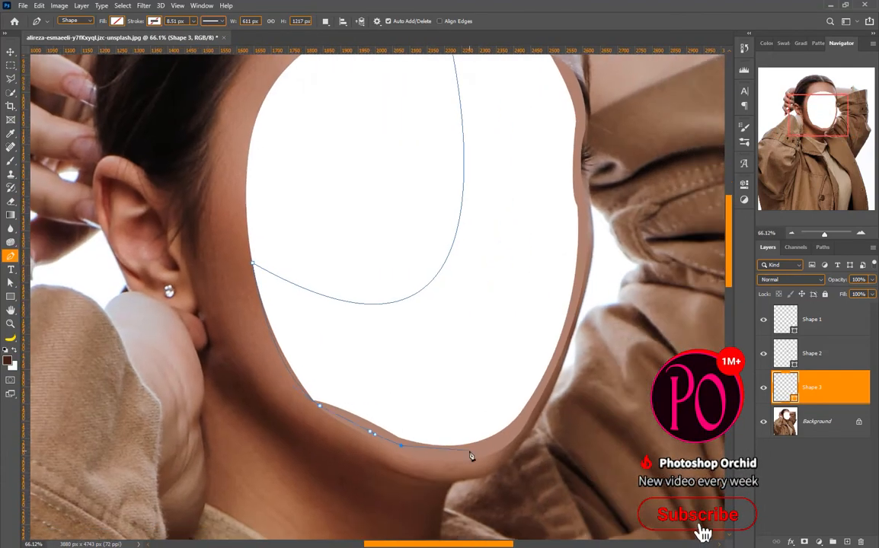
click(503, 437)
click(530, 409)
Carry the path up the far side of the face beneath the rim and close it with a curve at the forehead start point.
mouse_move(580, 217)
mouse_down()
mouse_move(559, 168)
mouse_move(562, 279)
mouse_up()
alt+click(579, 217)
click(562, 263)
click(557, 238)
click(563, 195)
click(555, 147)
click(535, 120)
drag(428, 86, 343, 84)
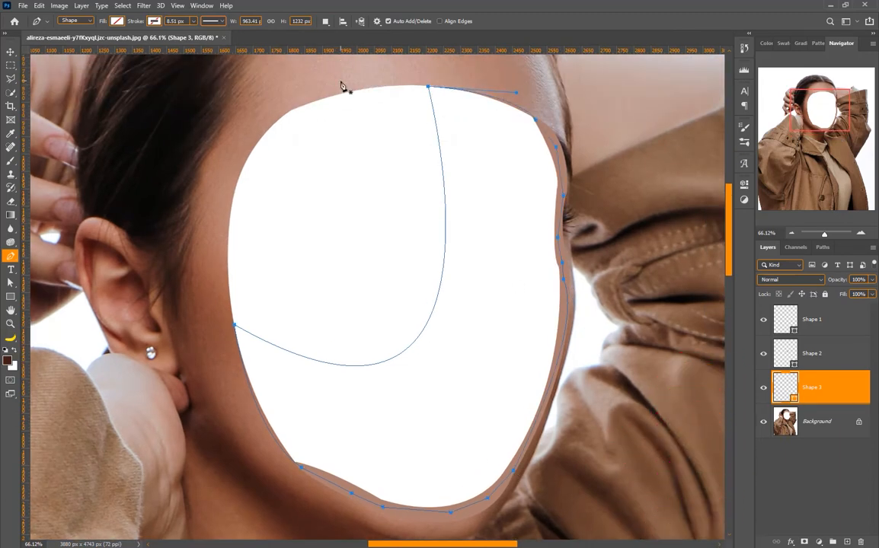
alt+click(428, 88)
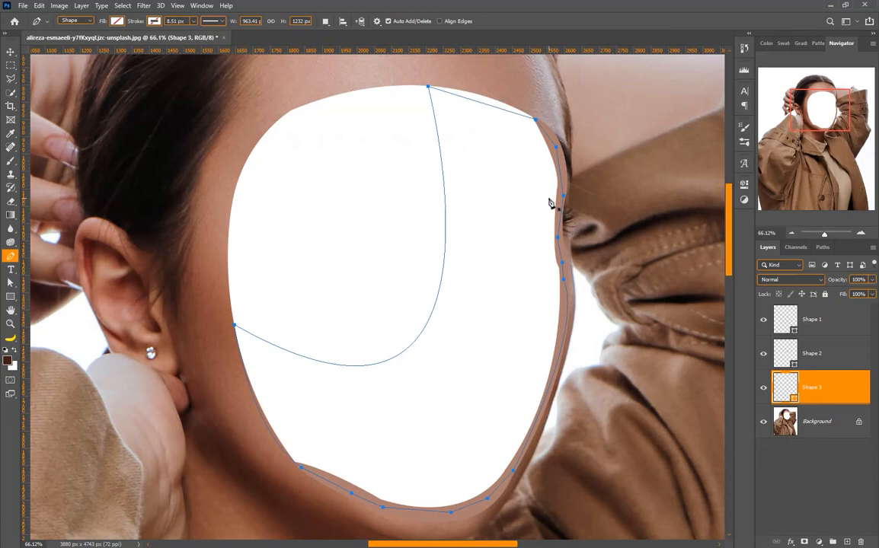
key(ctrl+z)
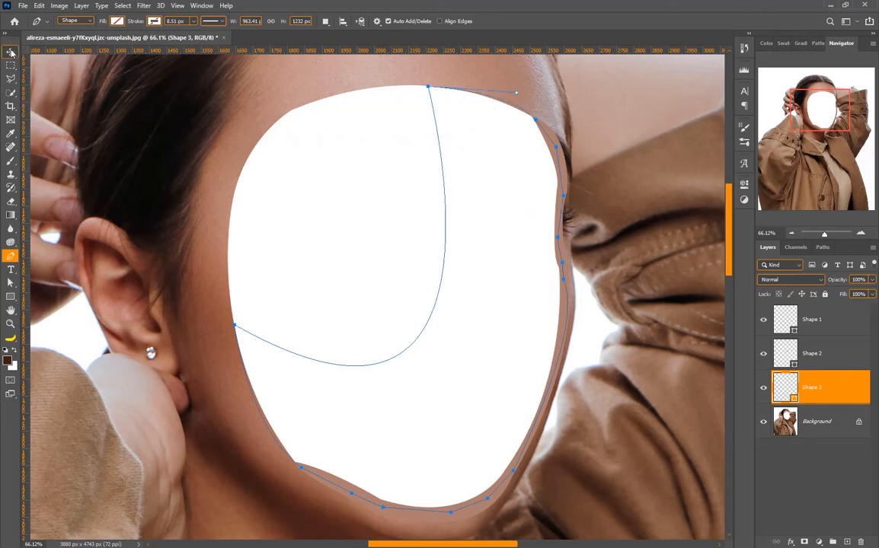
Fill the new inner-face shape with the skin colour c79d91 sampled from the forehead and switch to the Move tool.
click(117, 22)
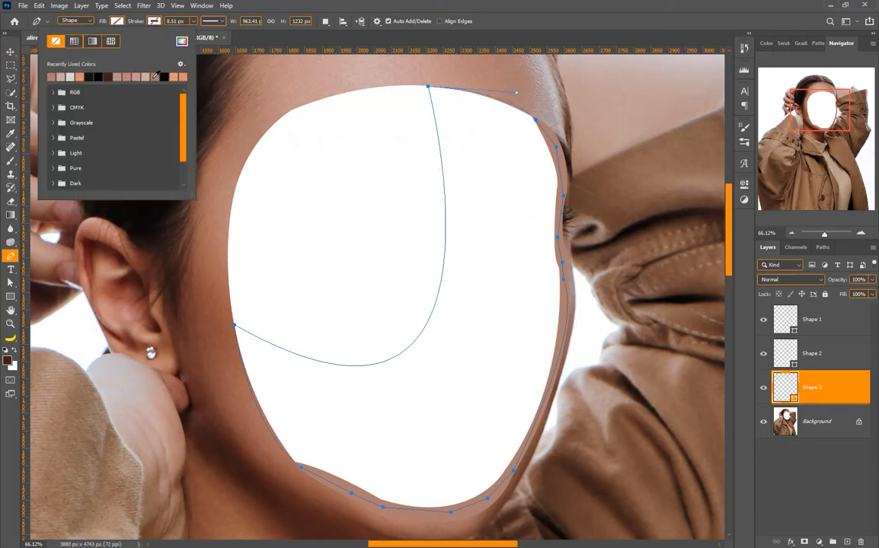
click(181, 42)
click(356, 78)
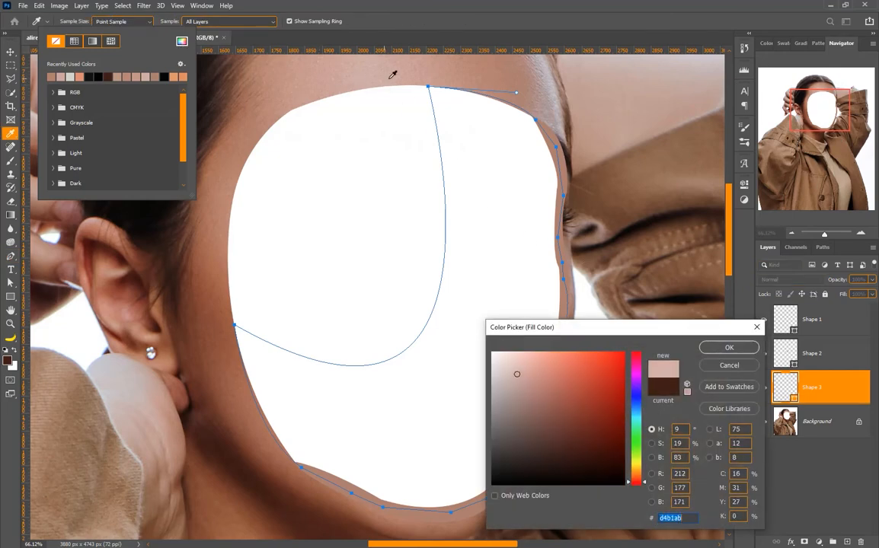
click(392, 74)
click(729, 348)
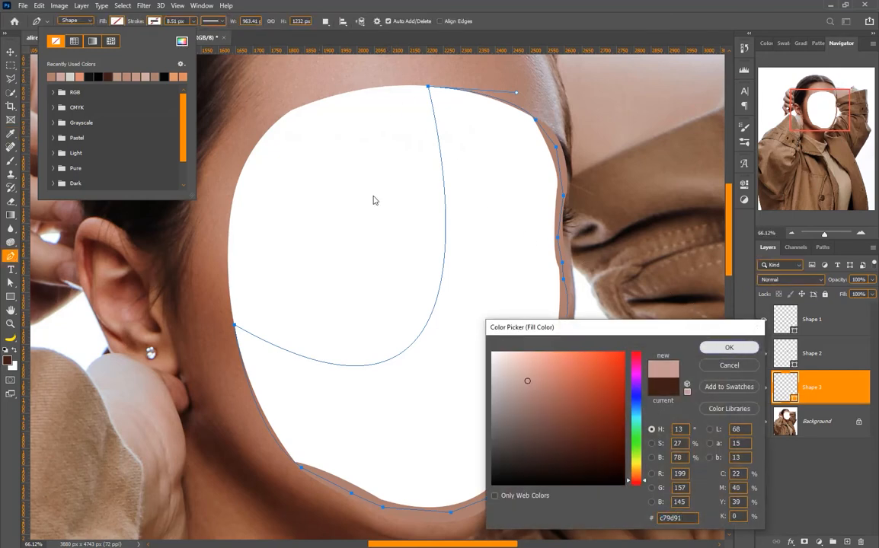
click(439, 5)
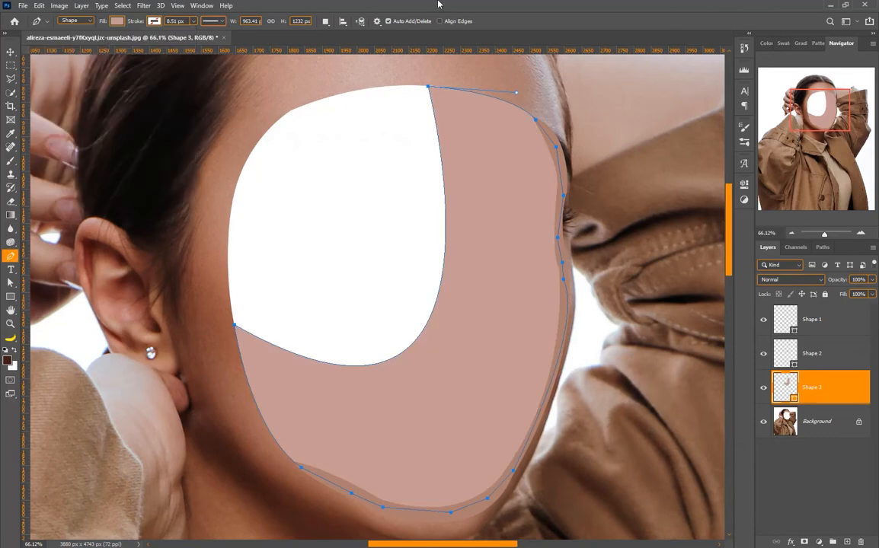
click(10, 51)
scroll(198, 157, down, 4)
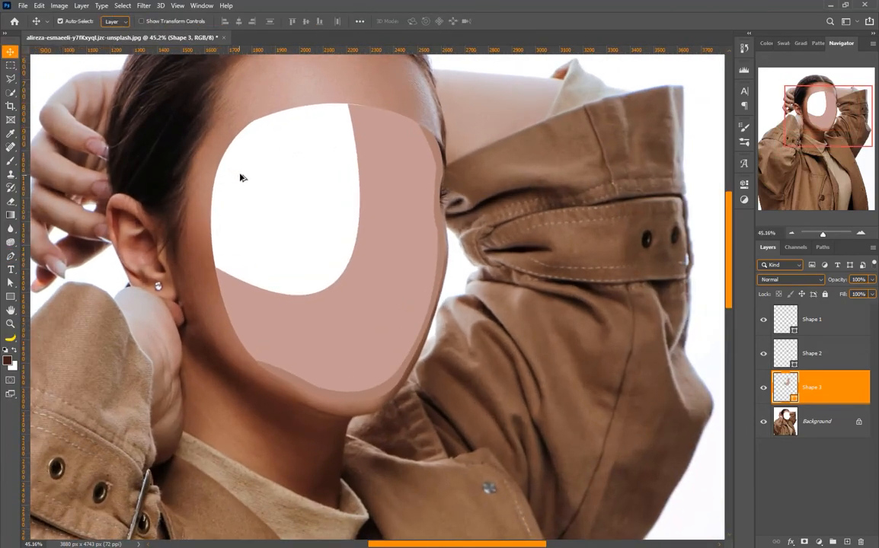
scroll(241, 177, down, 2)
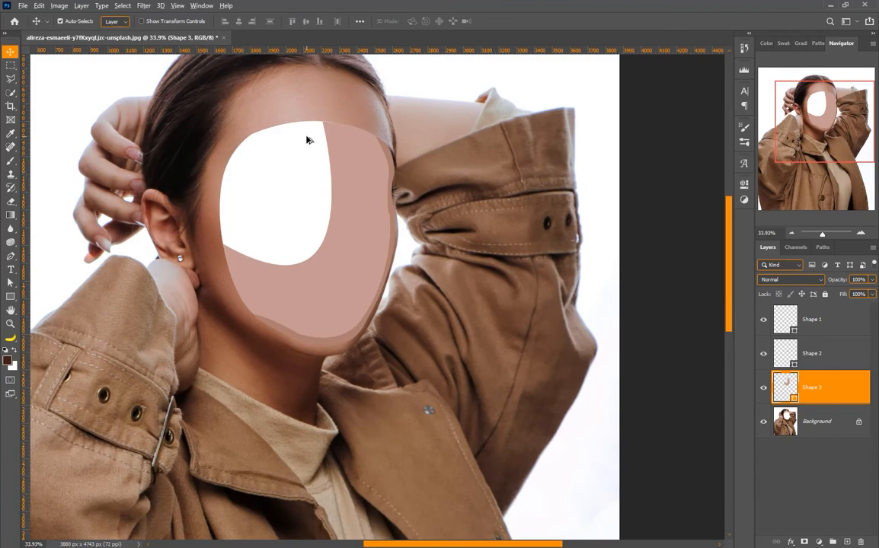
Nudge the inner-face shape's forehead anchor point slightly along the opening's edge, then deselect the shape layer.
scroll(307, 139, up, 8)
click(11, 256)
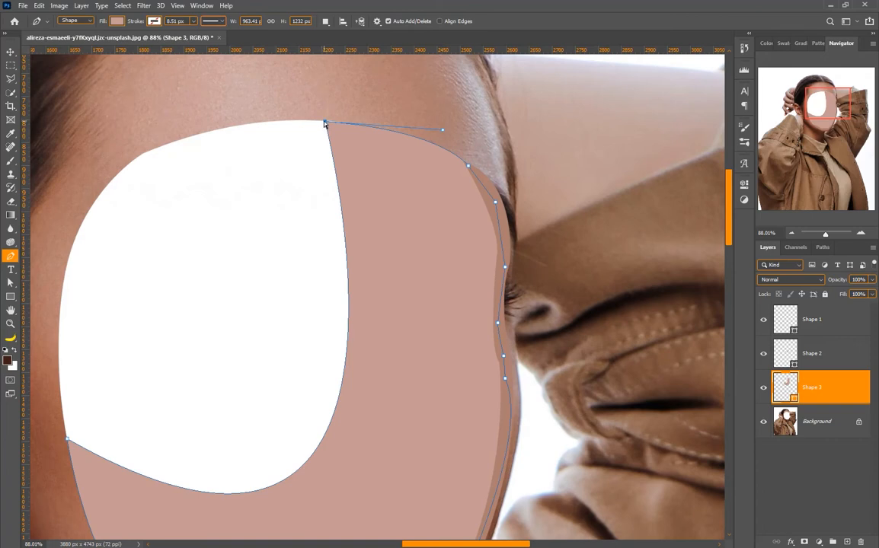
drag(325, 123, 328, 122)
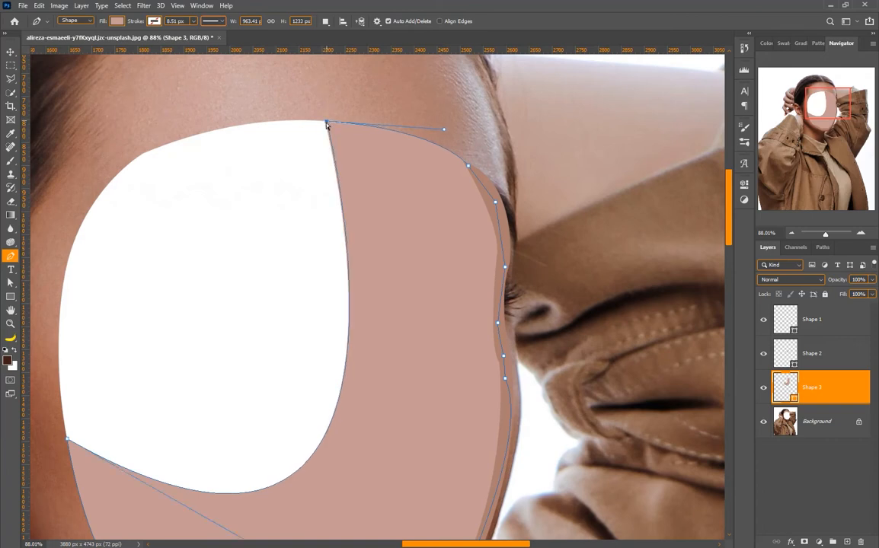
scroll(205, 186, down, 3)
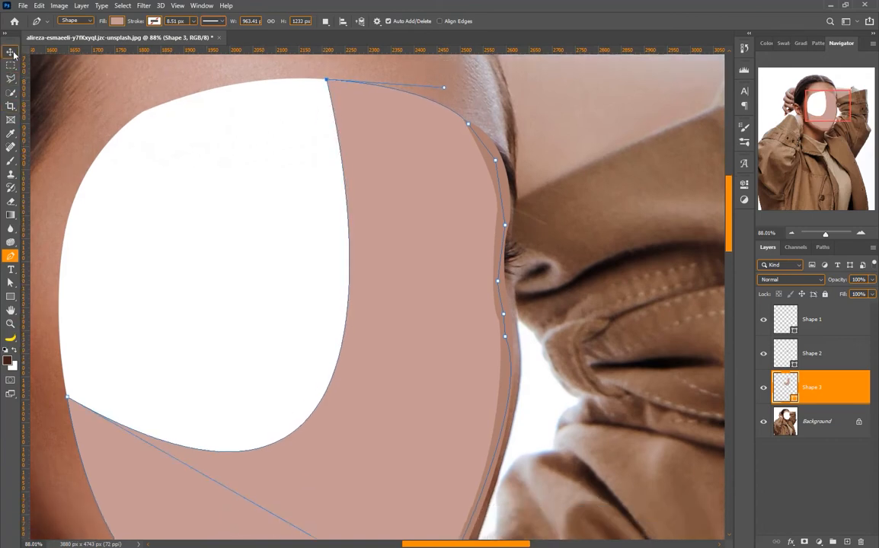
scroll(98, 152, down, 5)
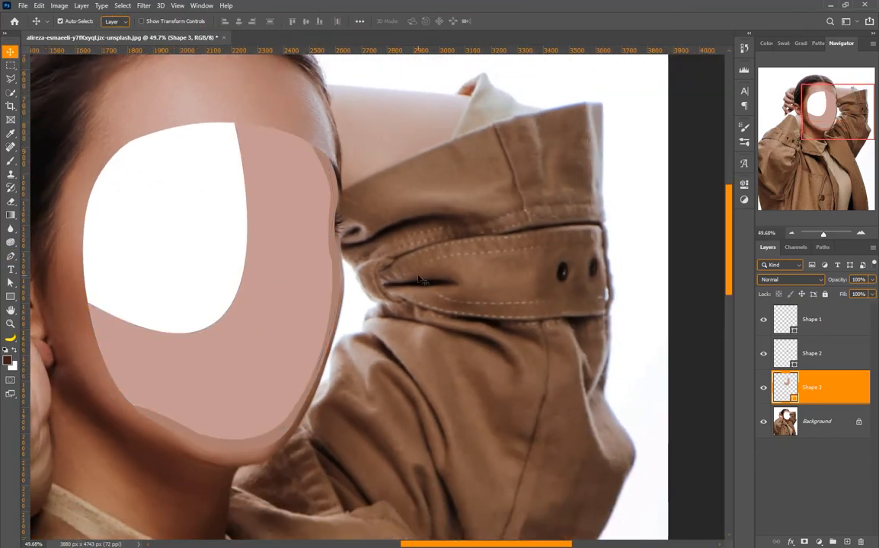
click(418, 278)
scroll(380, 304, down, 4)
scroll(380, 304, up, 3)
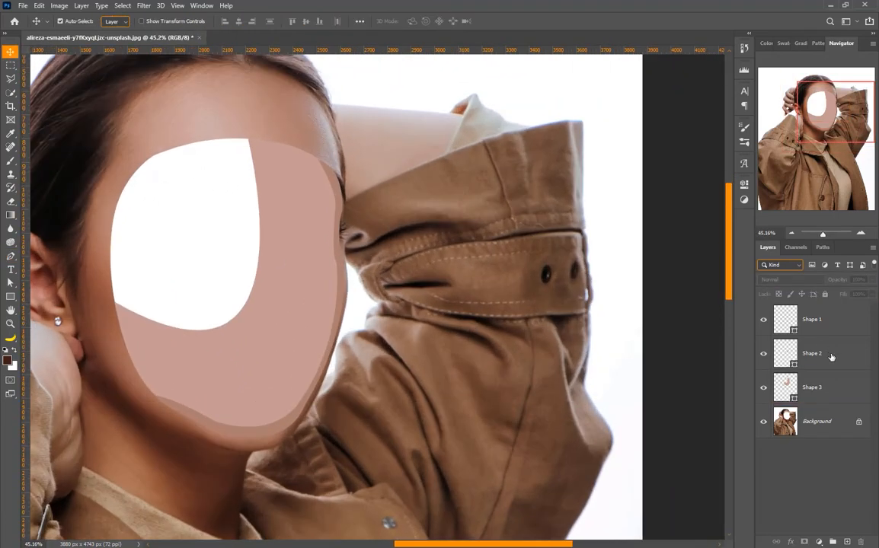
Add a new empty layer above Shape 3 and clip it to that shape.
click(763, 388)
click(763, 387)
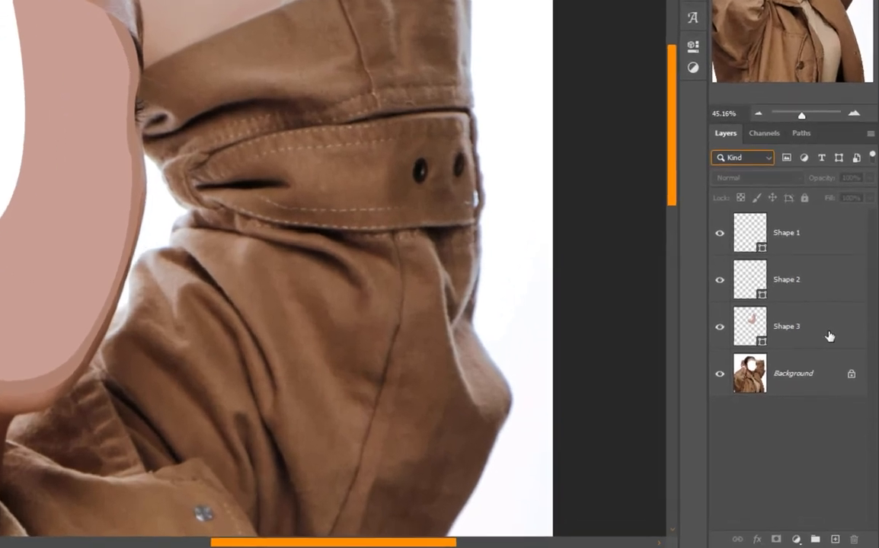
click(842, 393)
click(835, 539)
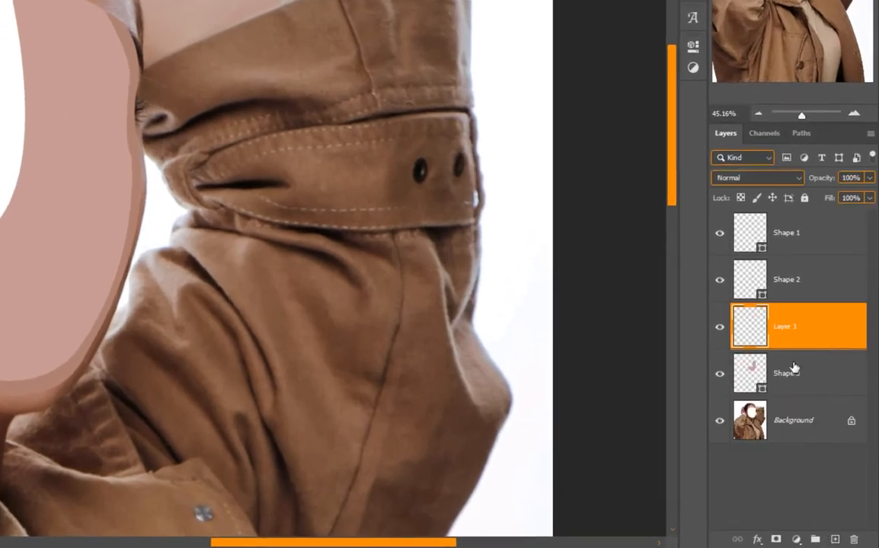
right_click(812, 336)
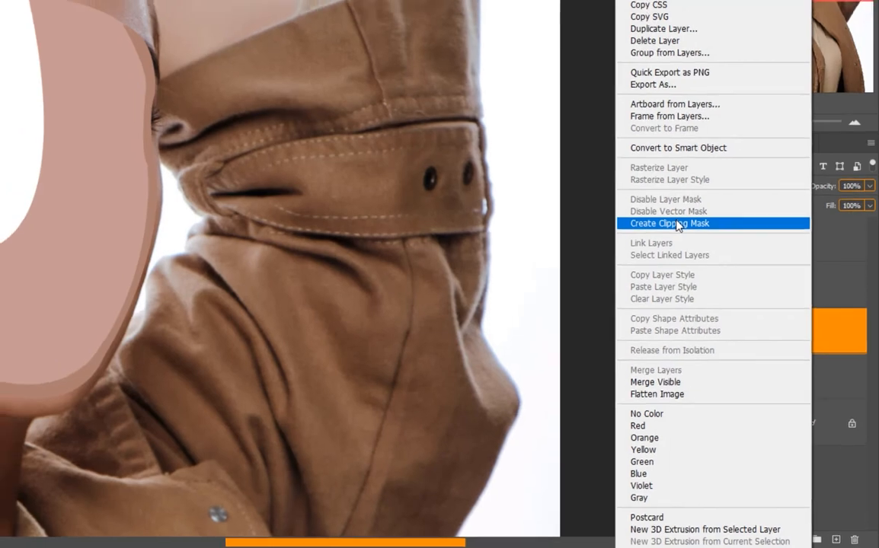
click(672, 216)
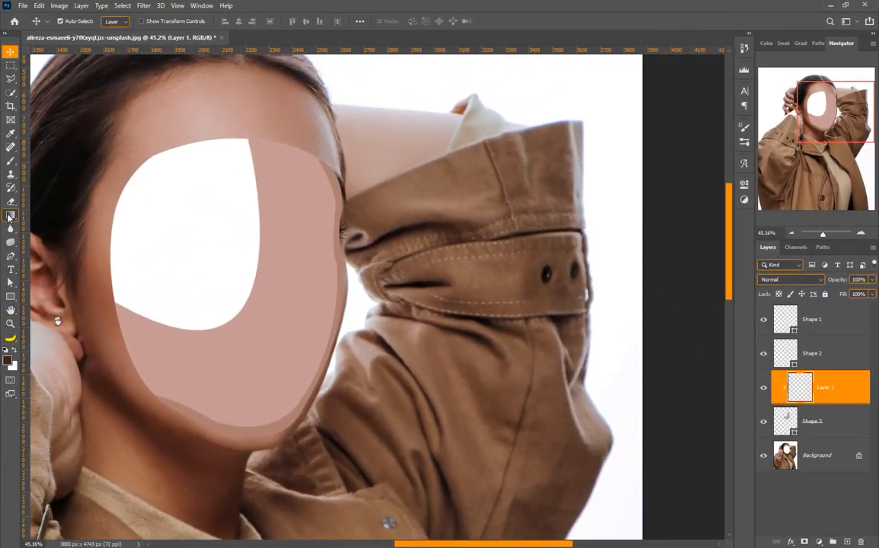
Paint the far side of the inner-face shape with a soft 617 px brush in a skin tone sampled from the forehead.
click(10, 161)
drag(108, 253, 193, 282)
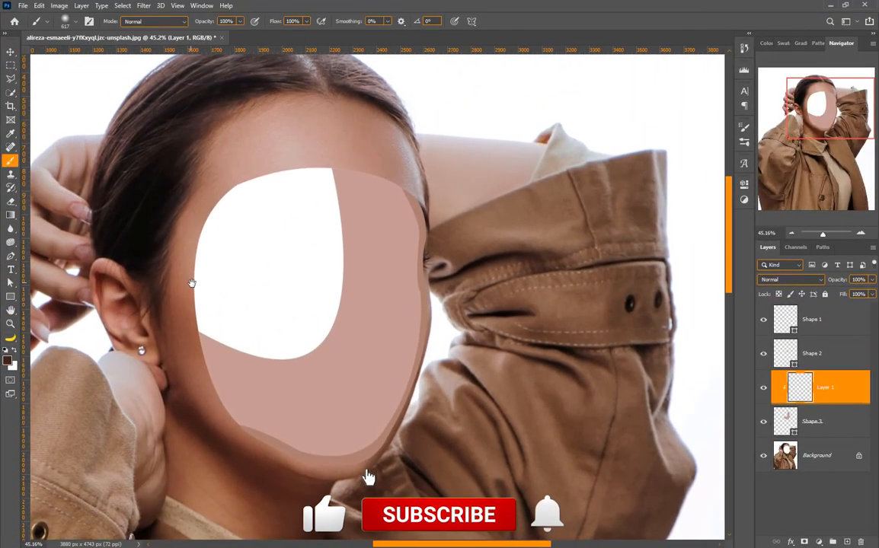
scroll(195, 282, down, 1)
scroll(196, 279, down, 1)
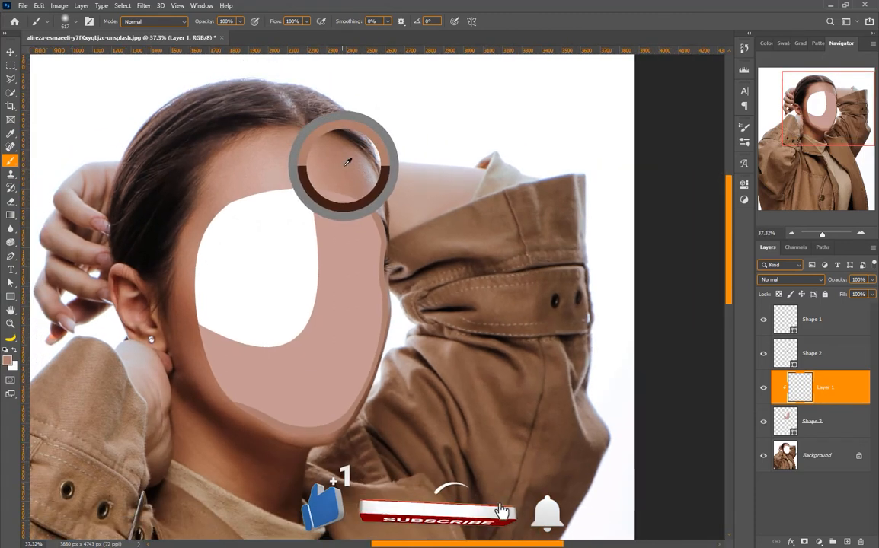
mouse_move(349, 203)
mouse_down()
mouse_move(314, 203)
mouse_move(332, 208)
mouse_move(326, 197)
mouse_move(346, 211)
mouse_move(332, 202)
mouse_move(351, 241)
mouse_move(338, 250)
mouse_move(342, 287)
mouse_up()
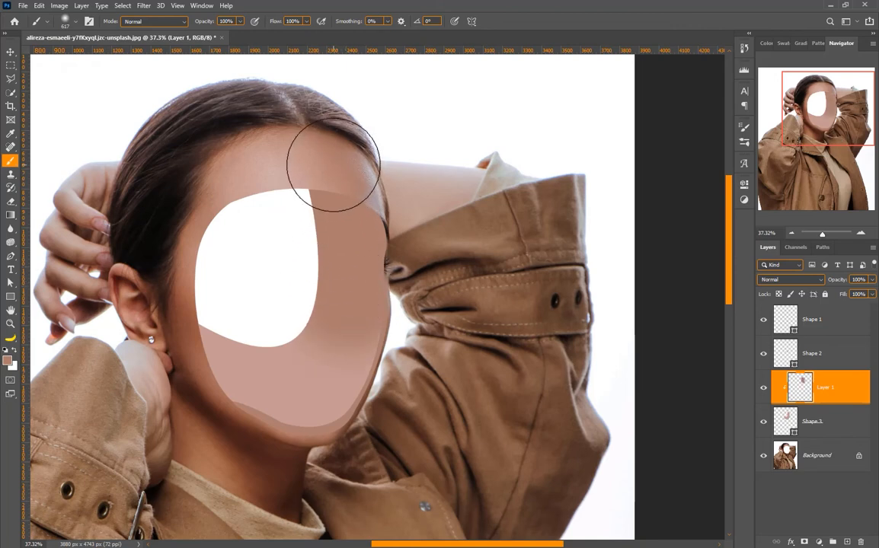
Sample the dark brown neck shadow and brush it over the upper far side of the inner-face shape as shading.
alt+click(303, 156)
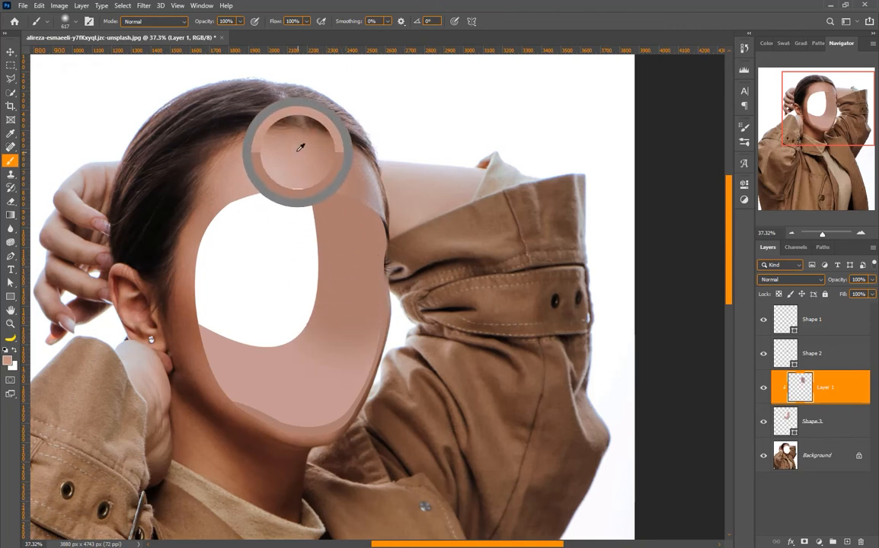
drag(300, 147, 203, 399)
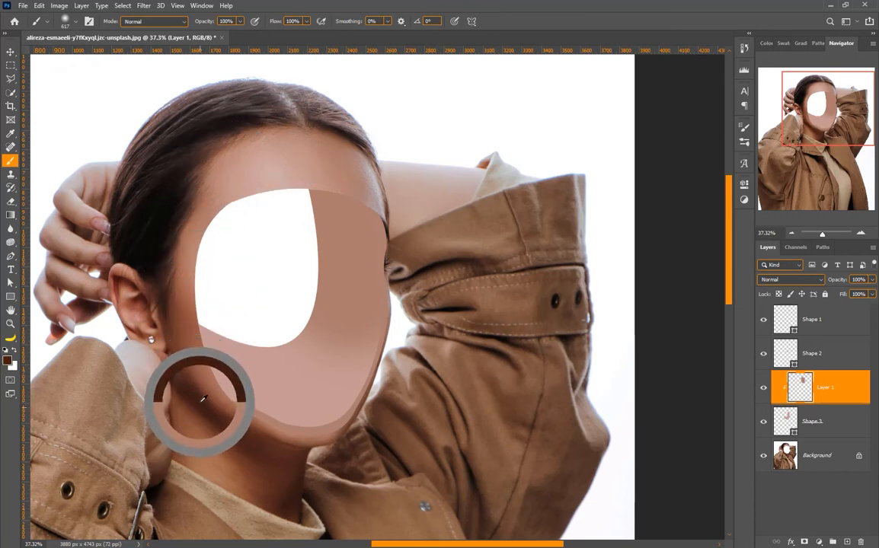
mouse_move(330, 188)
mouse_down()
mouse_move(352, 210)
mouse_move(334, 206)
mouse_move(347, 252)
mouse_move(332, 246)
mouse_move(350, 268)
mouse_move(328, 264)
mouse_move(339, 287)
mouse_up()
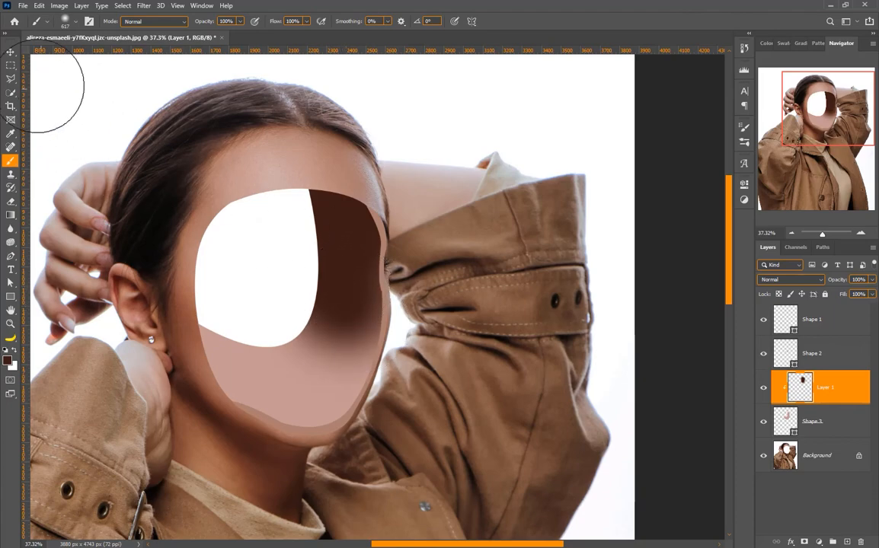
click(10, 51)
Lower the opacity of the clipped shading layer to 70%.
scroll(230, 236, down, 5)
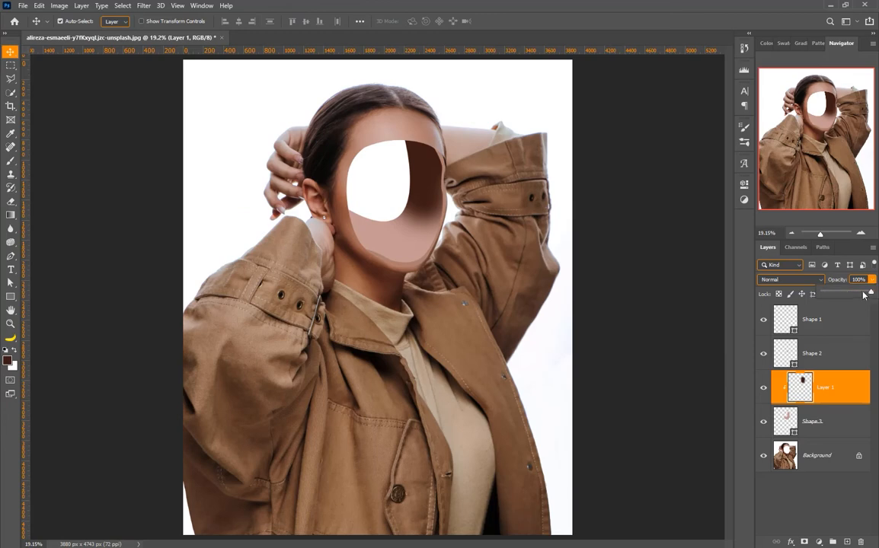
drag(859, 294, 858, 294)
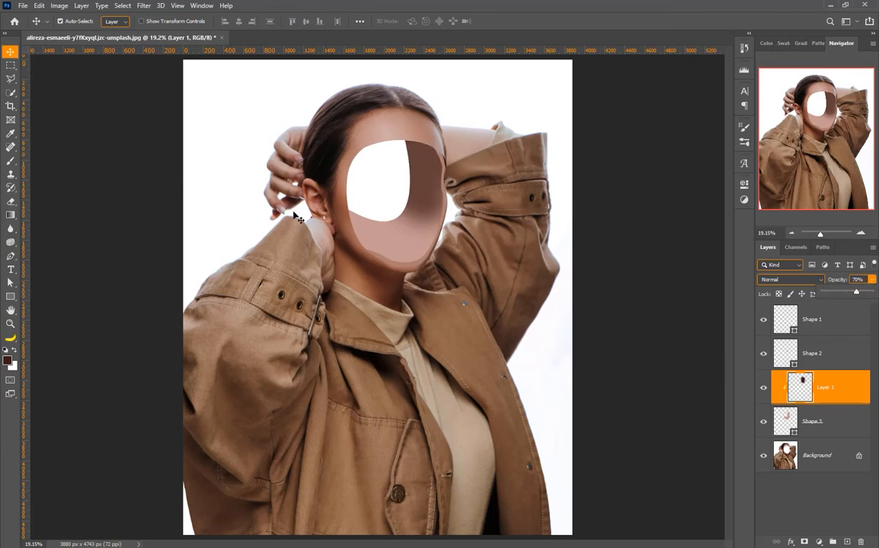
scroll(298, 207, up, 4)
drag(436, 192, 402, 282)
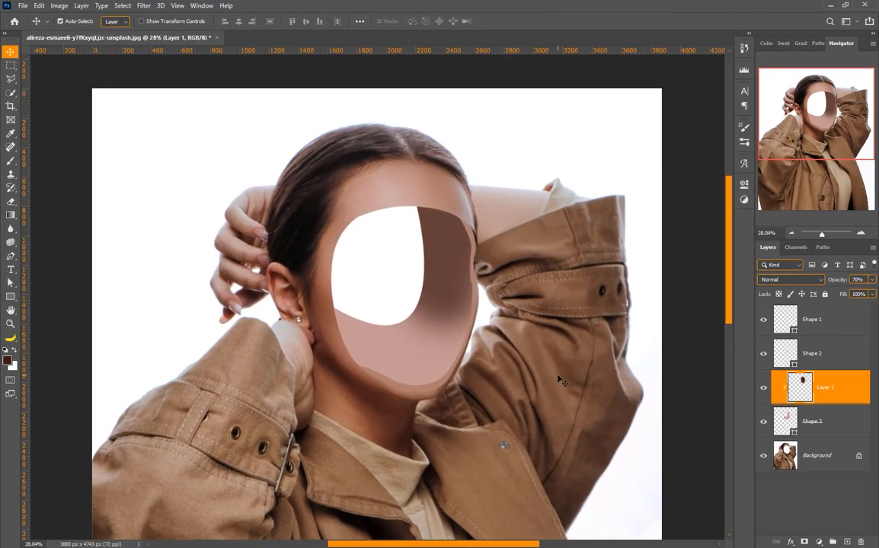